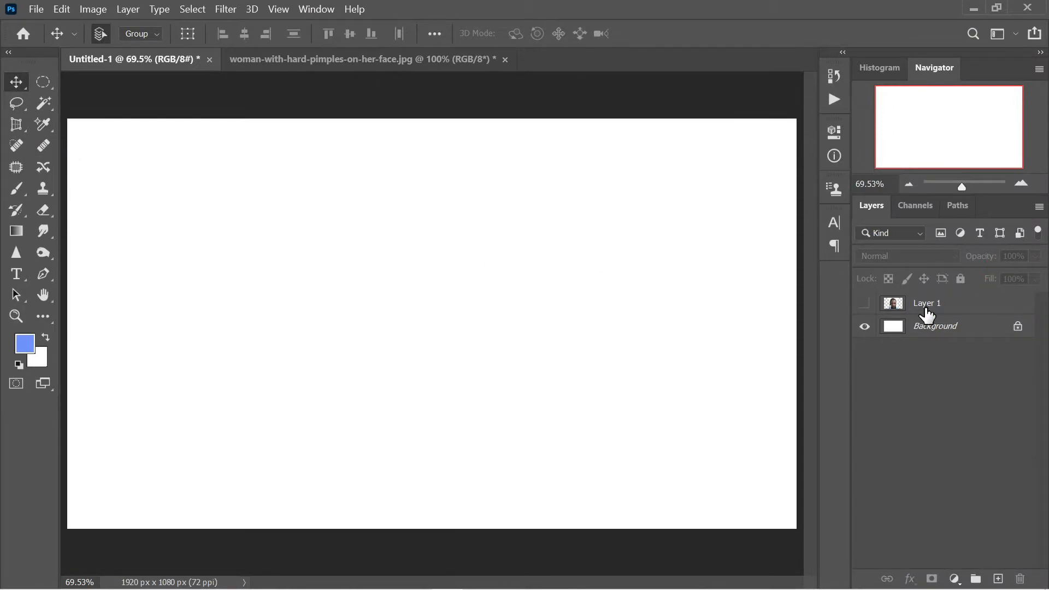
# Make Layer 1 visible in Untitled-1 and briefly view the woman-with-hard-pimples-on-her-face.jpg document before returning
pyautogui.click(864, 304)
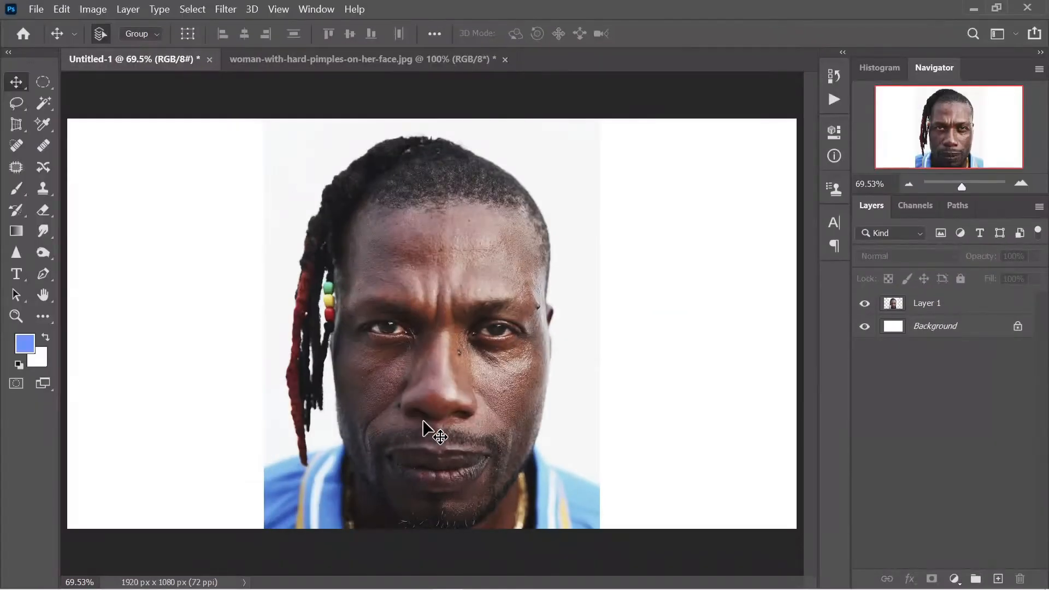
pyautogui.click(398, 70)
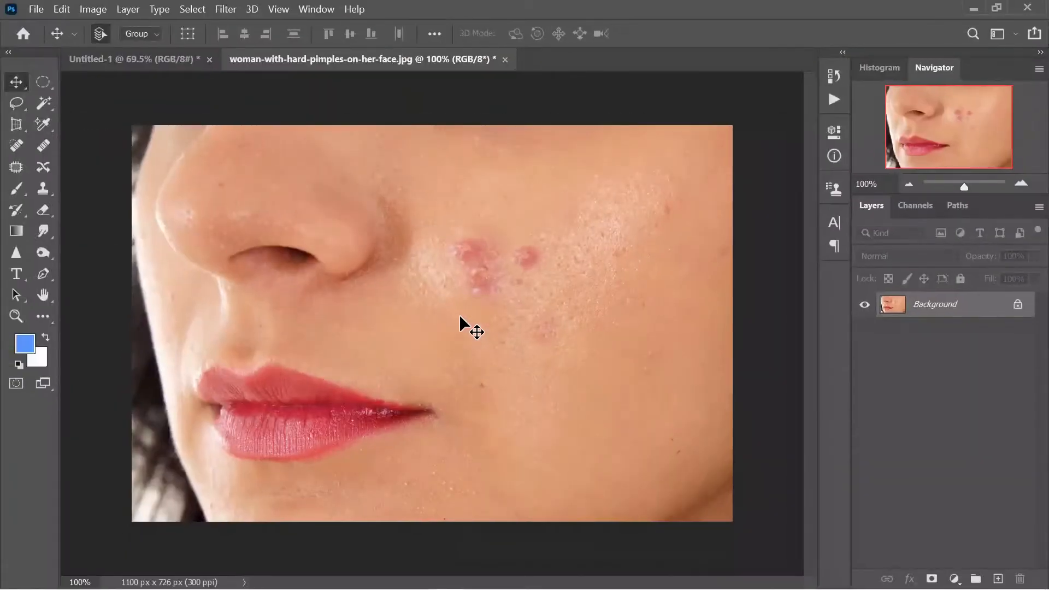
pyautogui.click(185, 59)
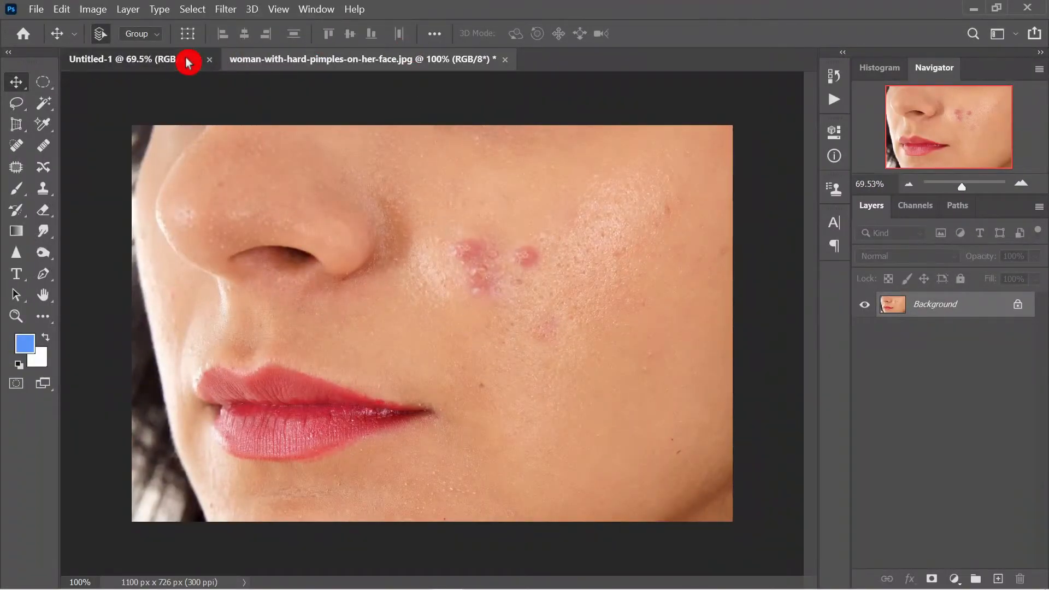
pyautogui.click(21, 165)
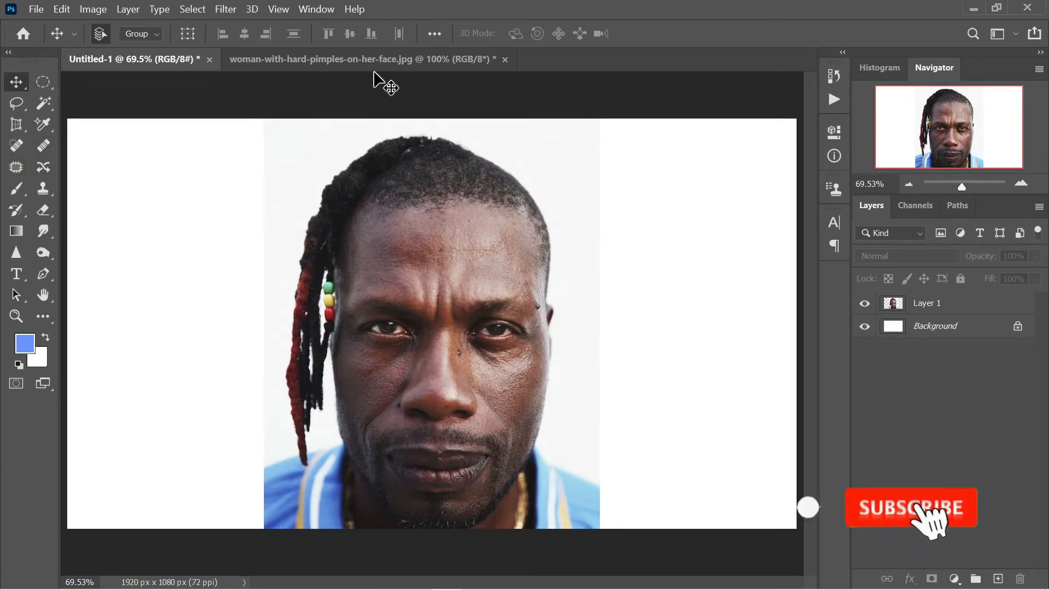
pyautogui.click(48, 153)
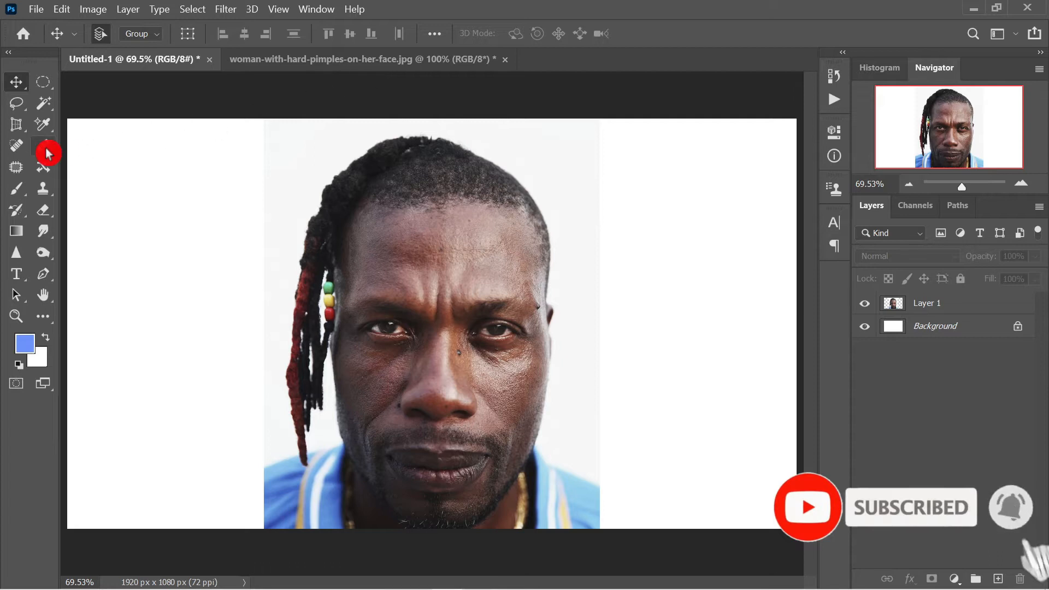
pyautogui.click(370, 67)
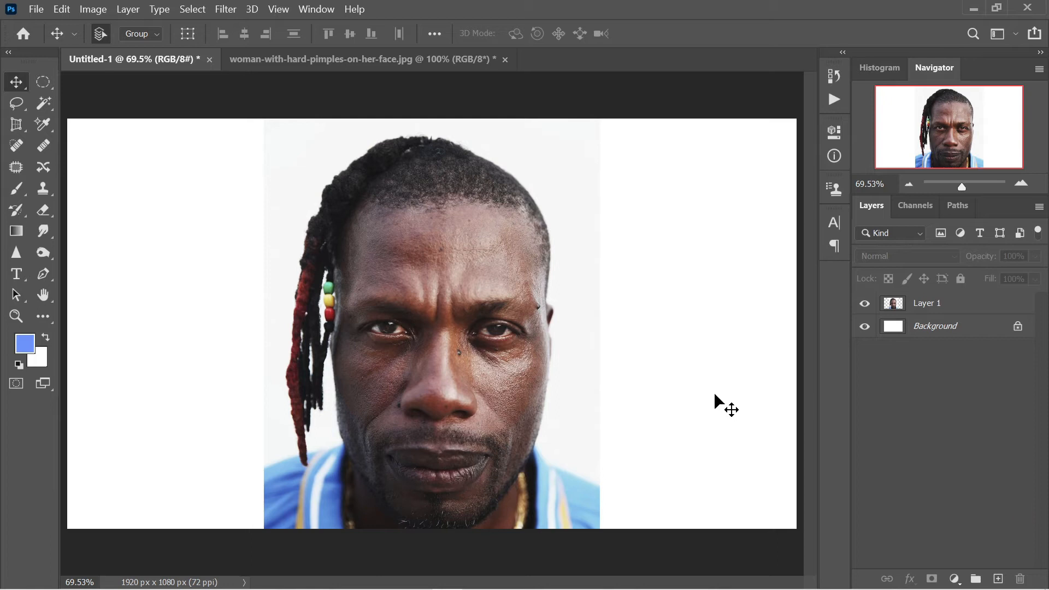
# Activate the Healing Brush tool and make Layer 1 the active layer for retouching the man's face
pyautogui.hotkey('ctrl', '+')
pyautogui.hotkey('ctrl', '+')
pyautogui.hotkey('ctrl', '+')
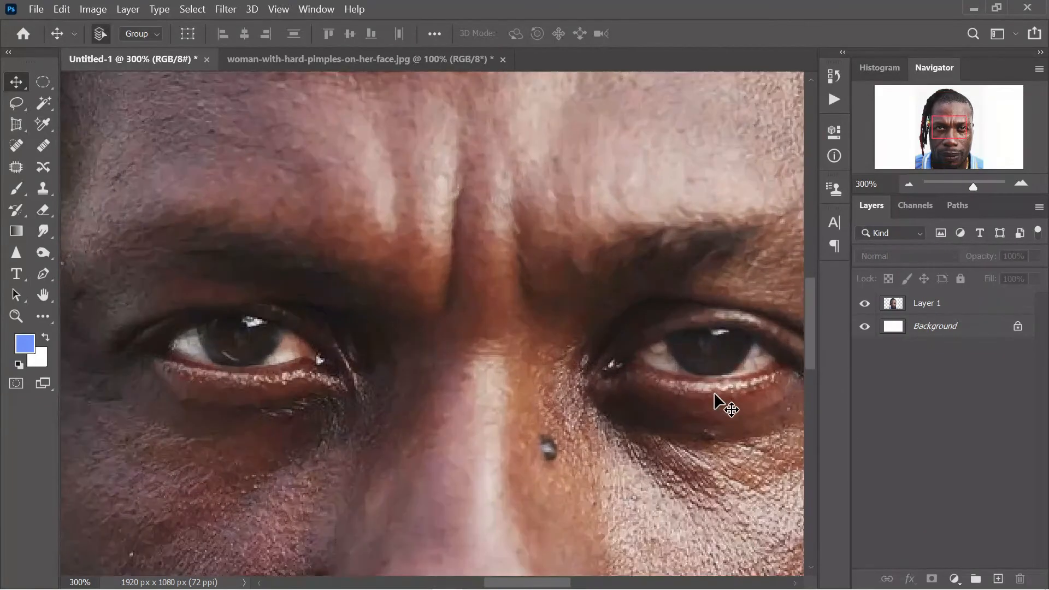
pyautogui.moveTo(644, 477); pyautogui.dragTo(613, 222)
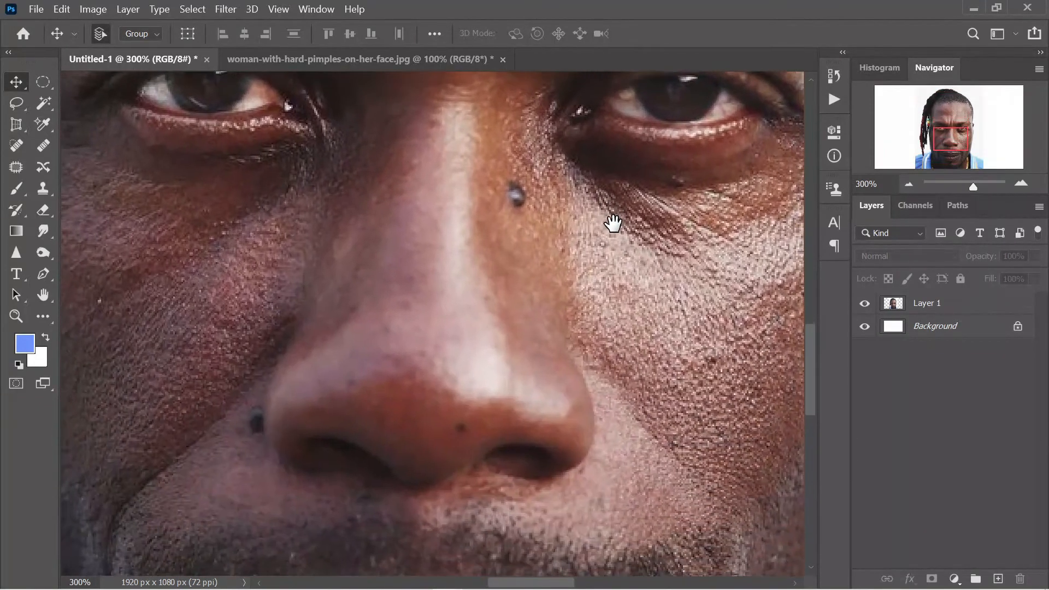
pyautogui.moveTo(427, 288); pyautogui.dragTo(399, 405)
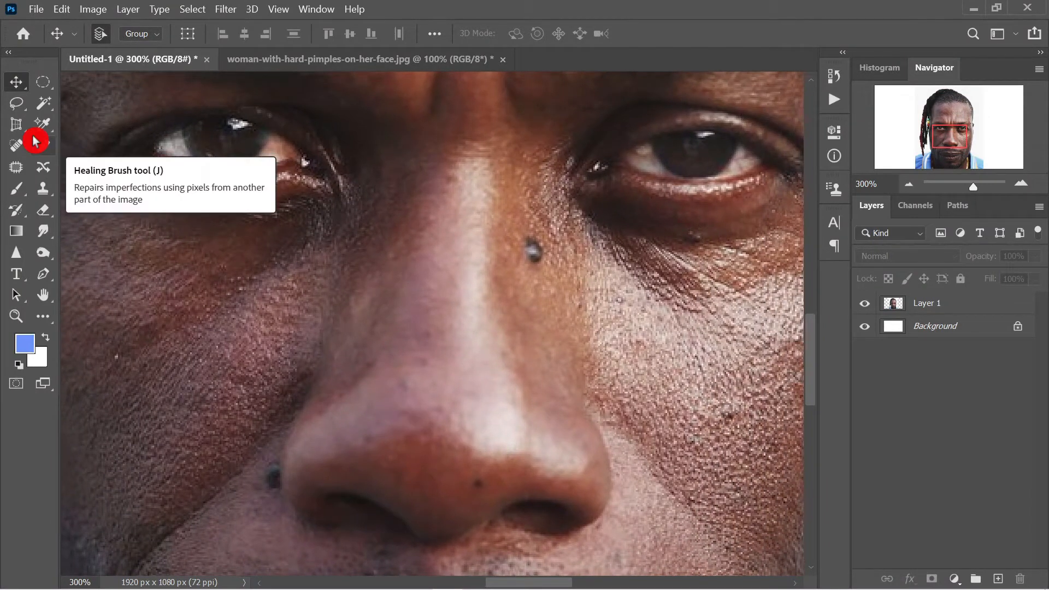
pyautogui.click(49, 152)
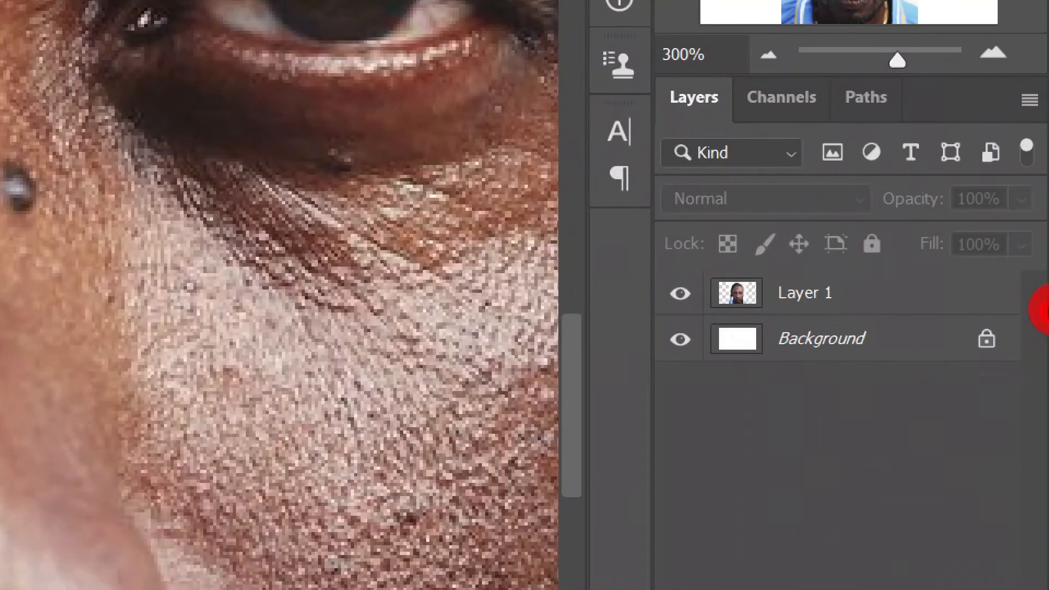
pyautogui.click(859, 304)
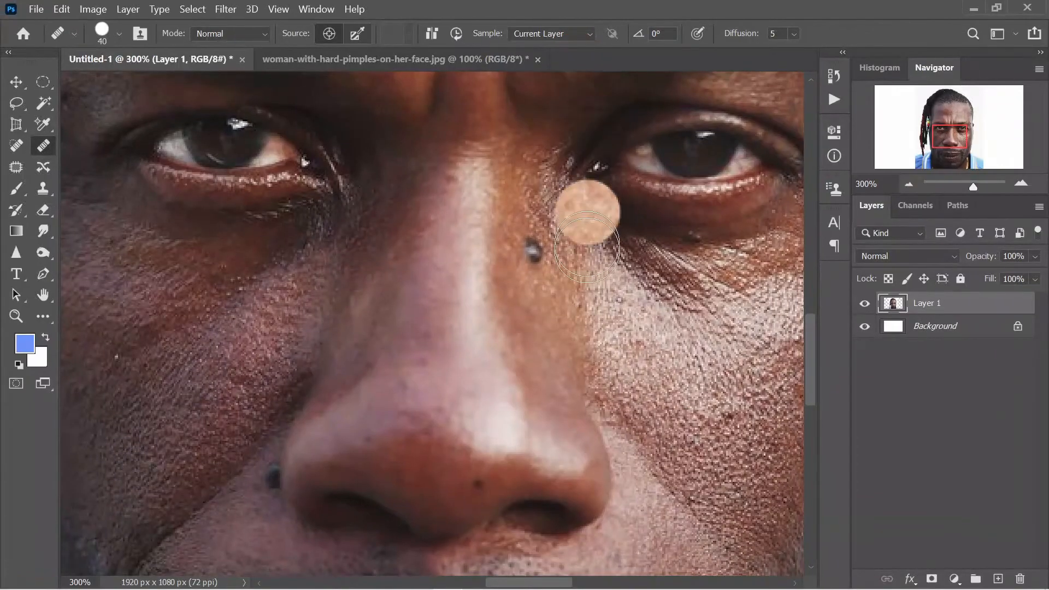
pyautogui.moveTo(888, 297); pyautogui.dragTo(934, 305)
pyautogui.click(50, 159)
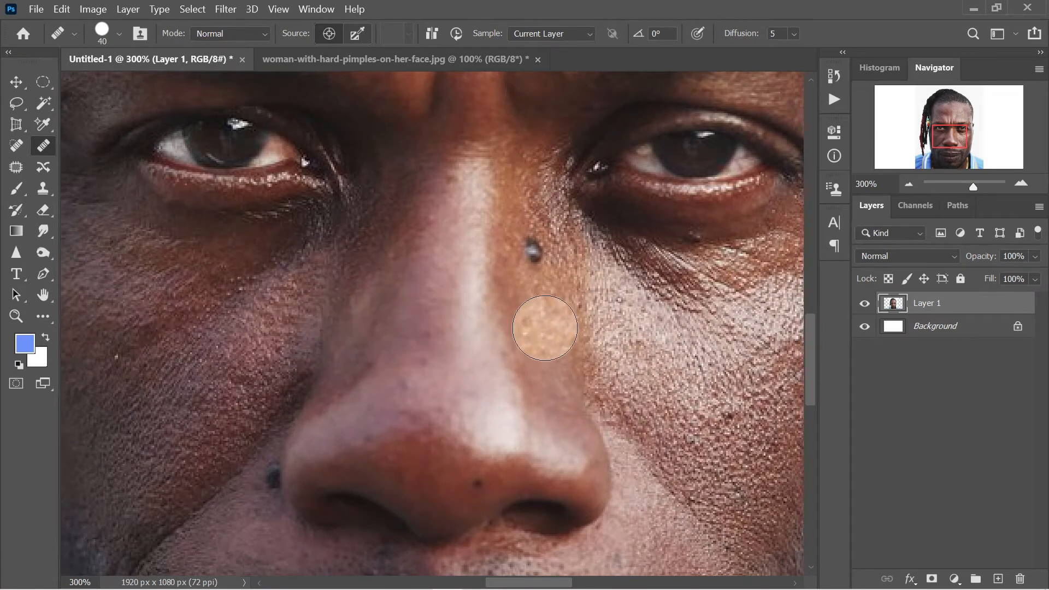
# Open the brush settings over the image and adjust the Healing Brush size to about 35 px
pyautogui.click(534, 253)
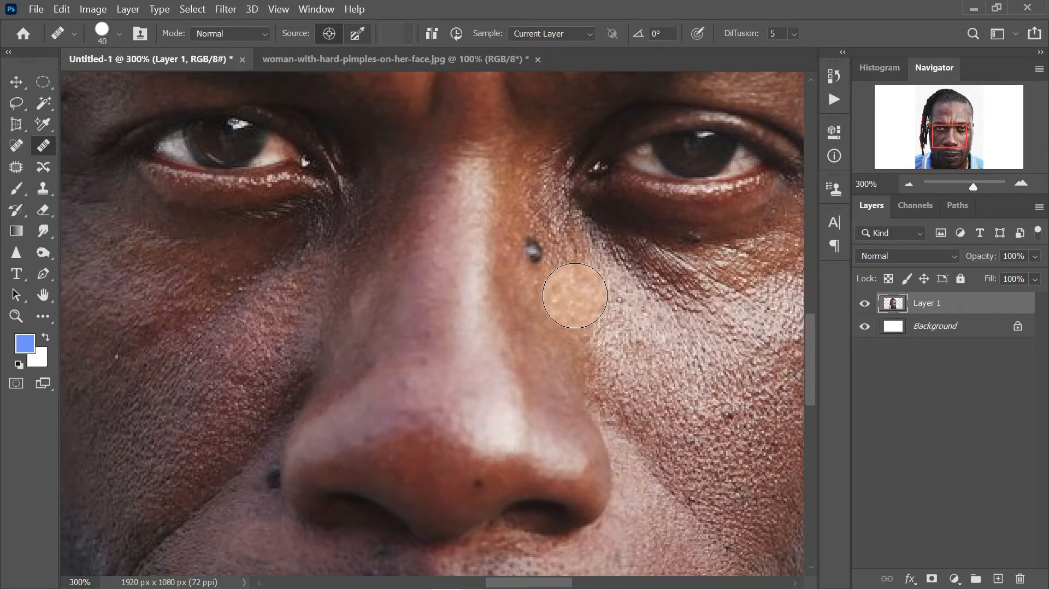
pyautogui.press('[')
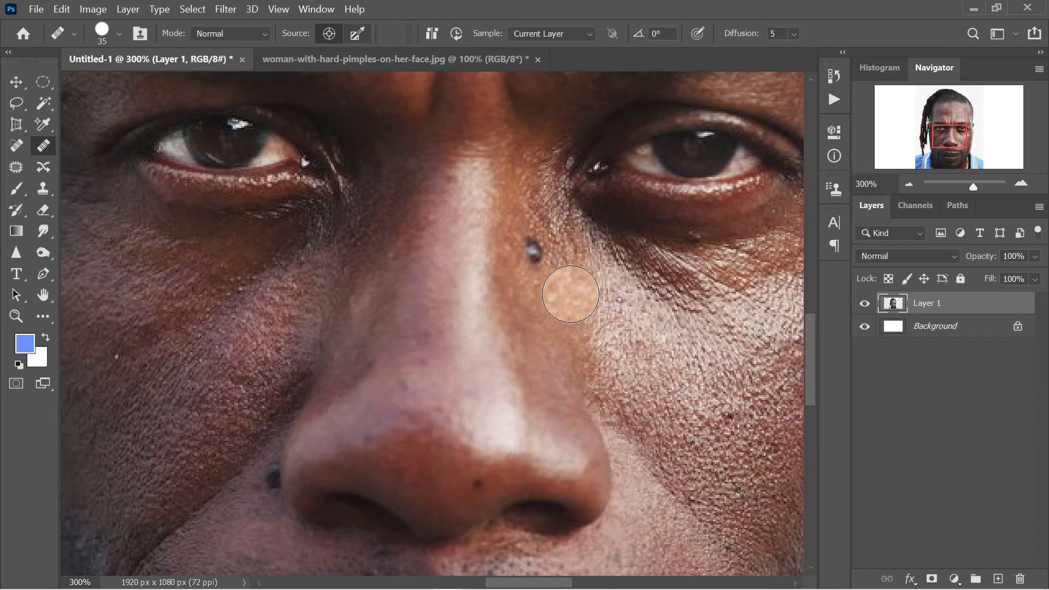
pyautogui.rightClick(570, 294)
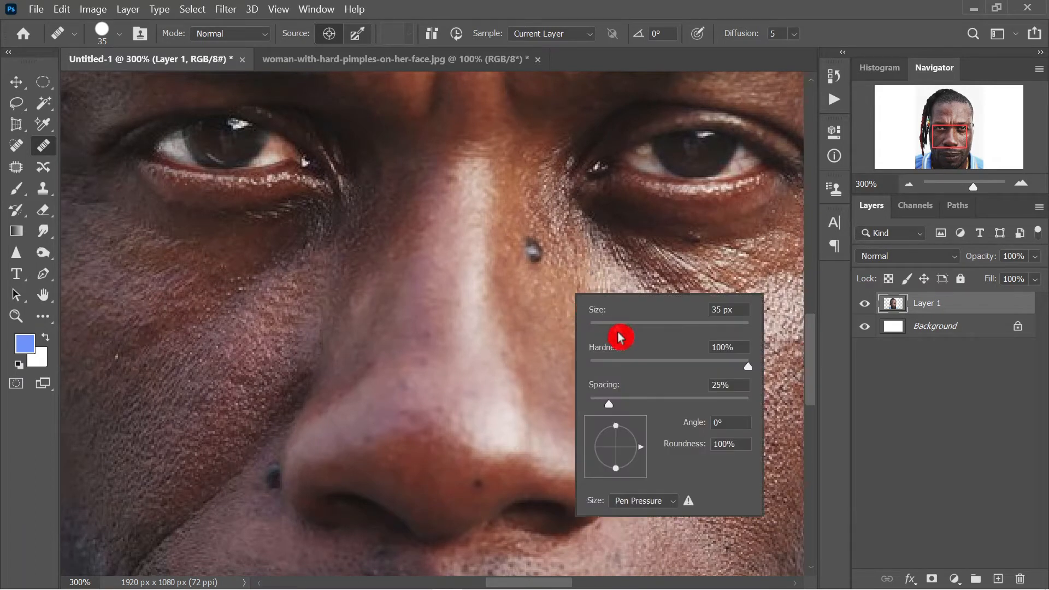
pyautogui.moveTo(610, 337)
pyautogui.mouseDown()
pyautogui.moveTo(520, 303)
pyautogui.moveTo(616, 335)
pyautogui.mouseUp()
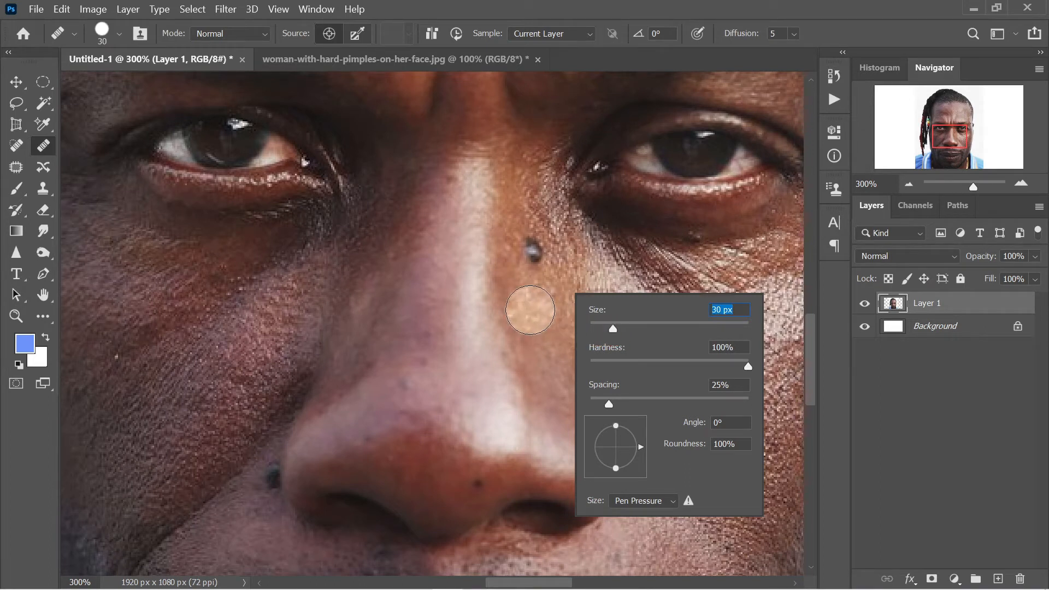
pyautogui.press('Return')
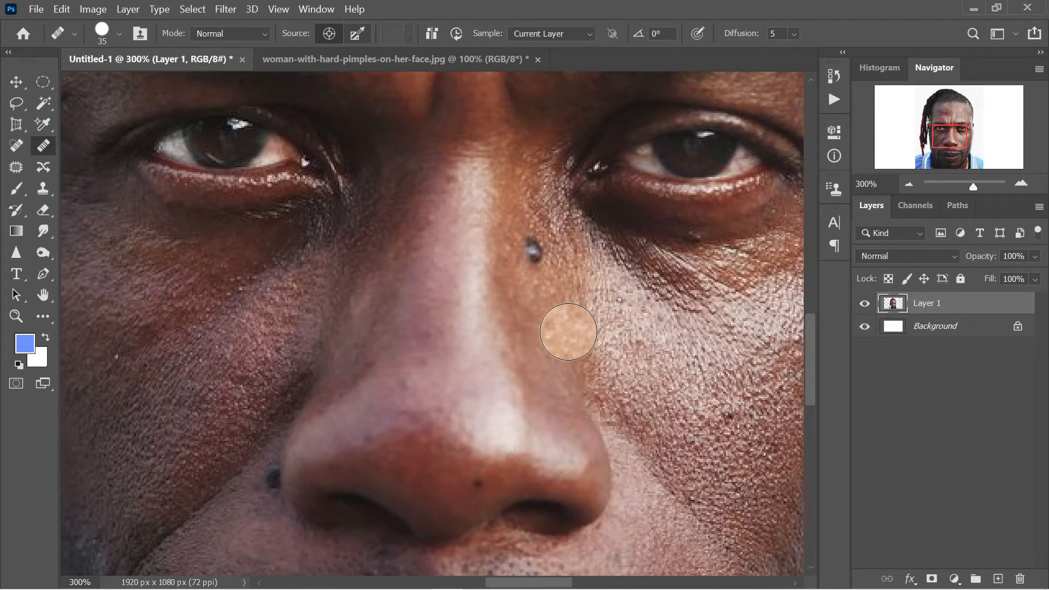
# Enlarge the Healing Brush step by step to 150 px
pyautogui.press(']')
pyautogui.press(']')
pyautogui.press(']')
pyautogui.press(']')
pyautogui.press(']')
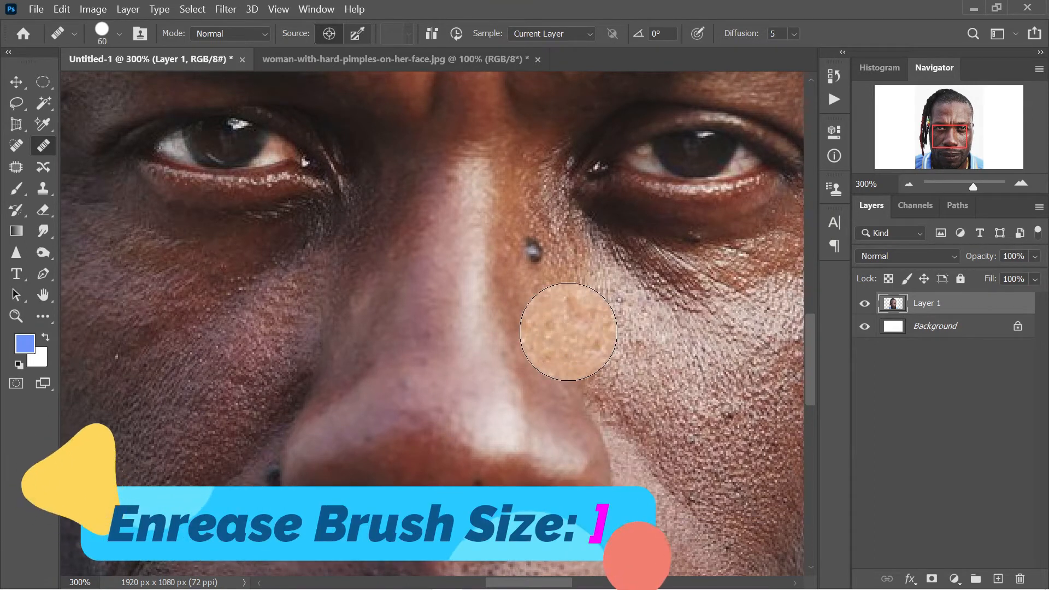
pyautogui.press(']')
pyautogui.press(']')
pyautogui.press(']')
pyautogui.press(']')
pyautogui.press(']')
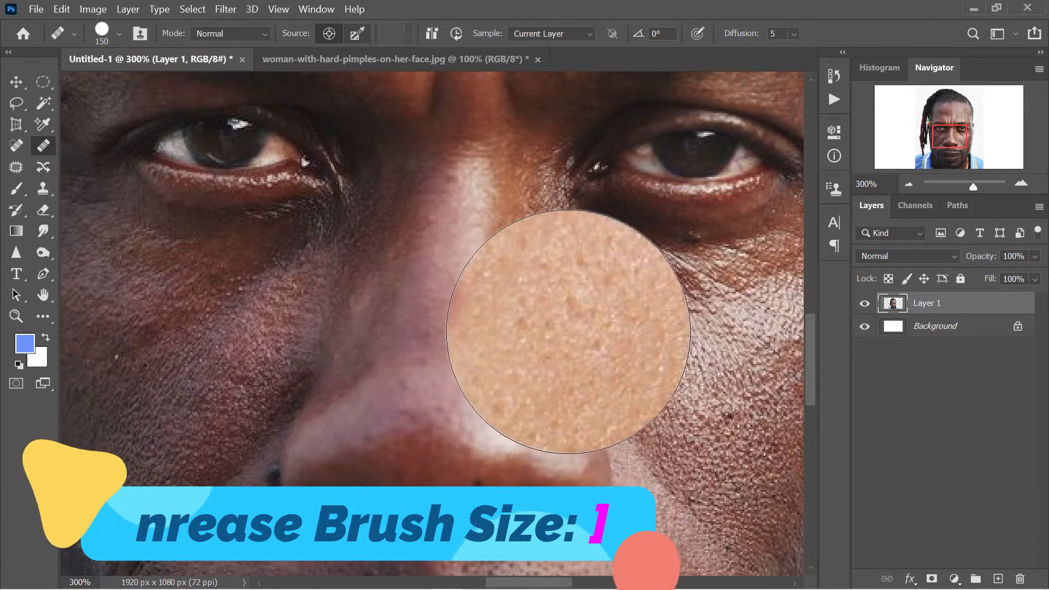
# Reduce the Healing Brush size to 15 px so it just covers the mole on the nose bridge
pyautogui.press('[')
pyautogui.press('[')
pyautogui.press('[')
pyautogui.press('[')
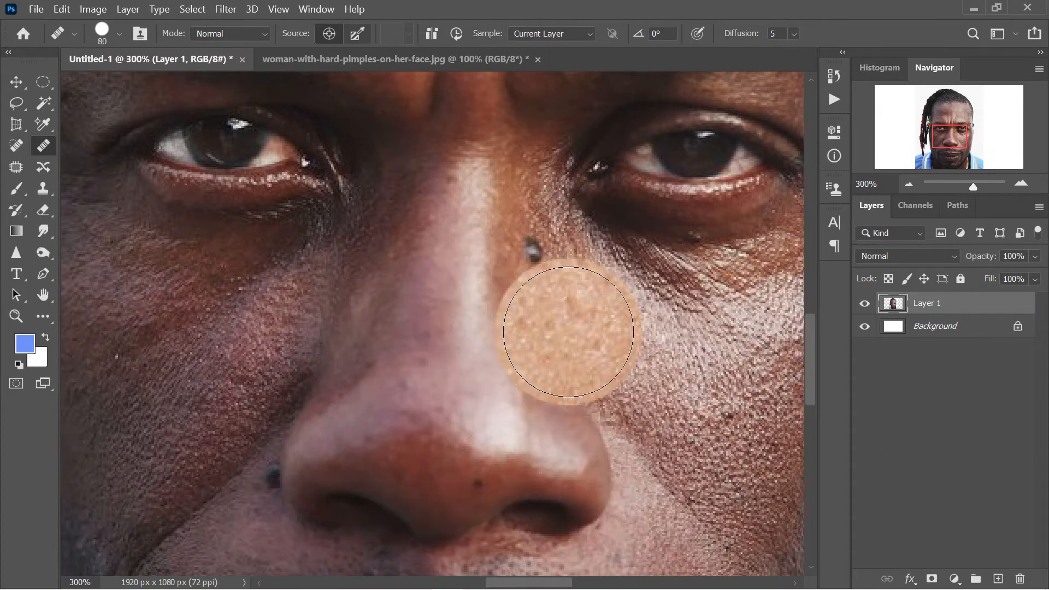
pyautogui.press('[')
pyautogui.press('[')
pyautogui.press('[')
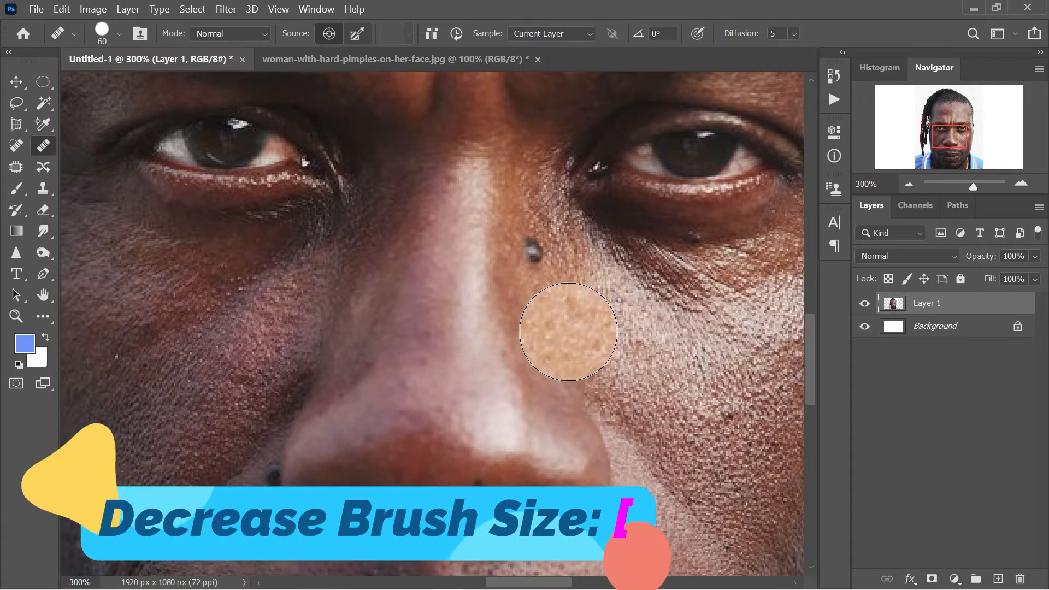
pyautogui.press('[')
pyautogui.press('[')
pyautogui.press('[')
pyautogui.press('[')
pyautogui.press('[')
pyautogui.press('[')
pyautogui.press('[')
pyautogui.press('[')
pyautogui.press('[')
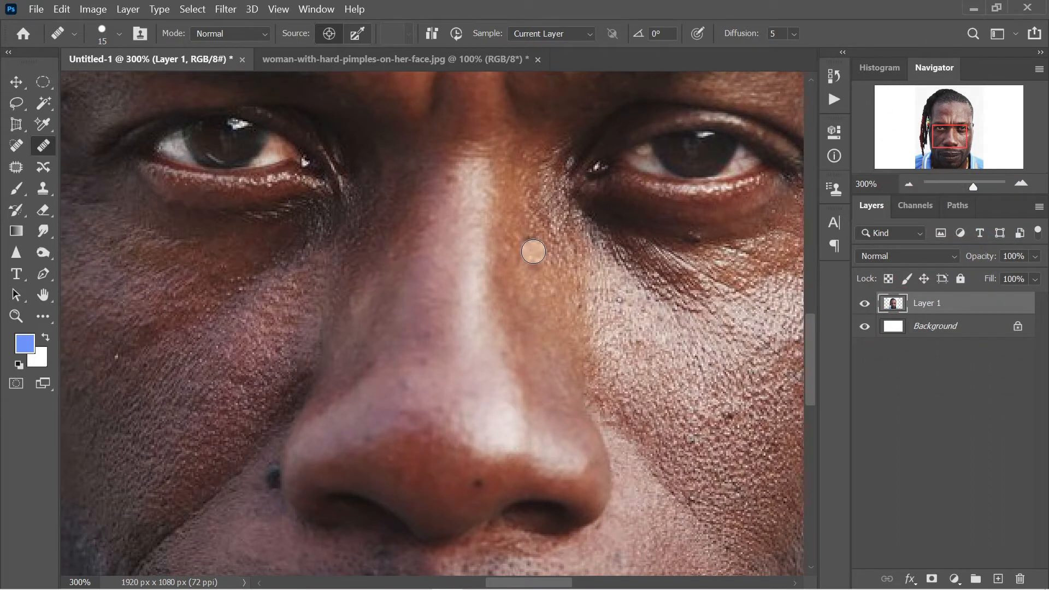
# Sample clean skin next to the mole on the nose bridge and heal the mole with a 20 px brush
pyautogui.click(533, 252)
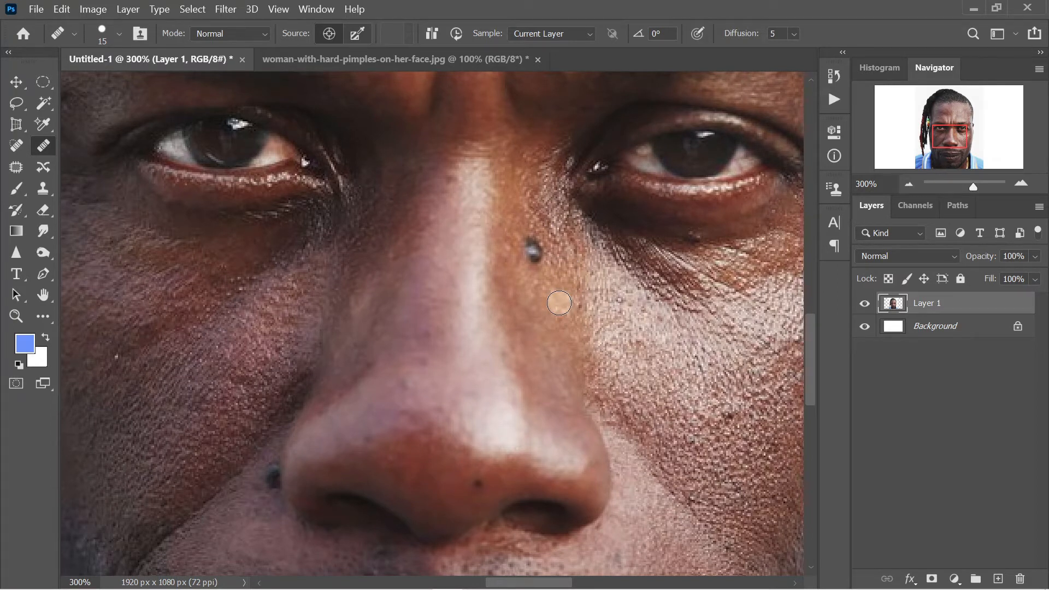
pyautogui.keyDown('alt'); pyautogui.click(563, 271); pyautogui.keyUp('alt')
pyautogui.click(540, 251)
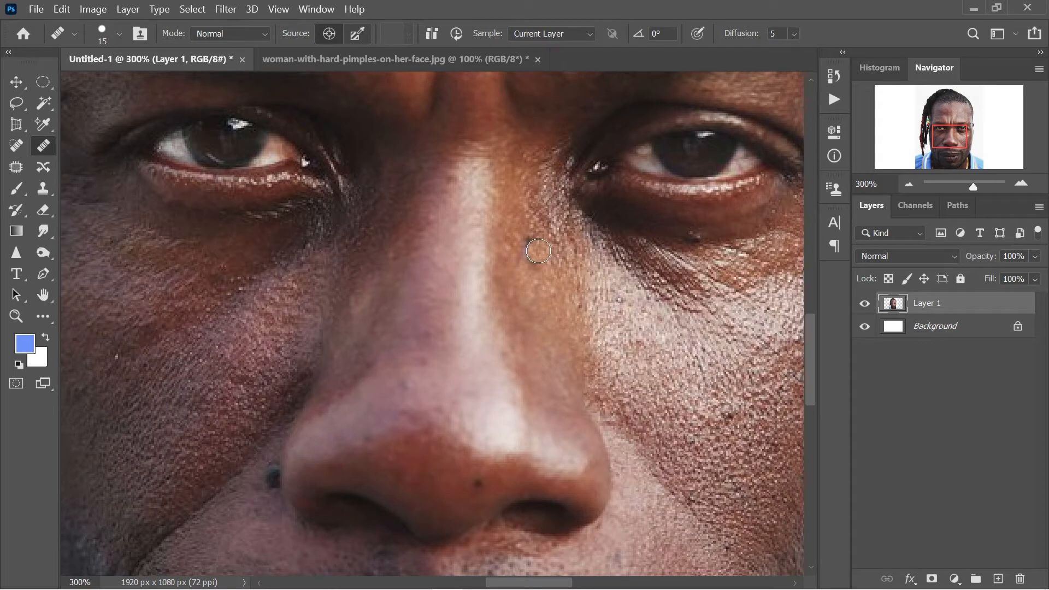
pyautogui.click(534, 248)
pyautogui.hotkey('ctrl', 'z')
pyautogui.press(']')
pyautogui.click(535, 250)
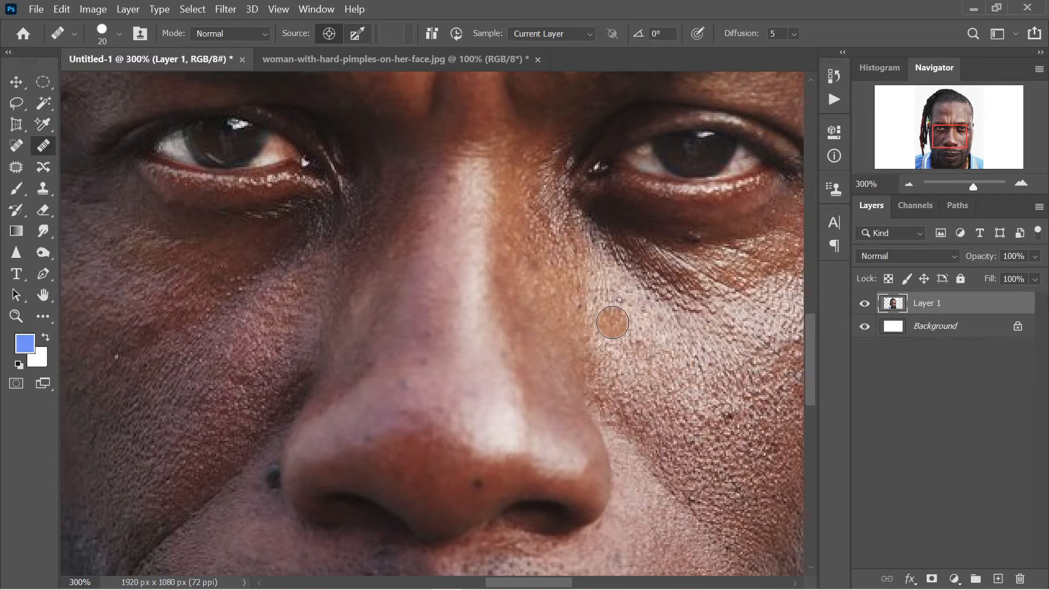
# Heal the small dark spot on the tip of the nose with a roughly 10 px brush, sampling skin beside it
pyautogui.moveTo(604, 371); pyautogui.dragTo(602, 227)
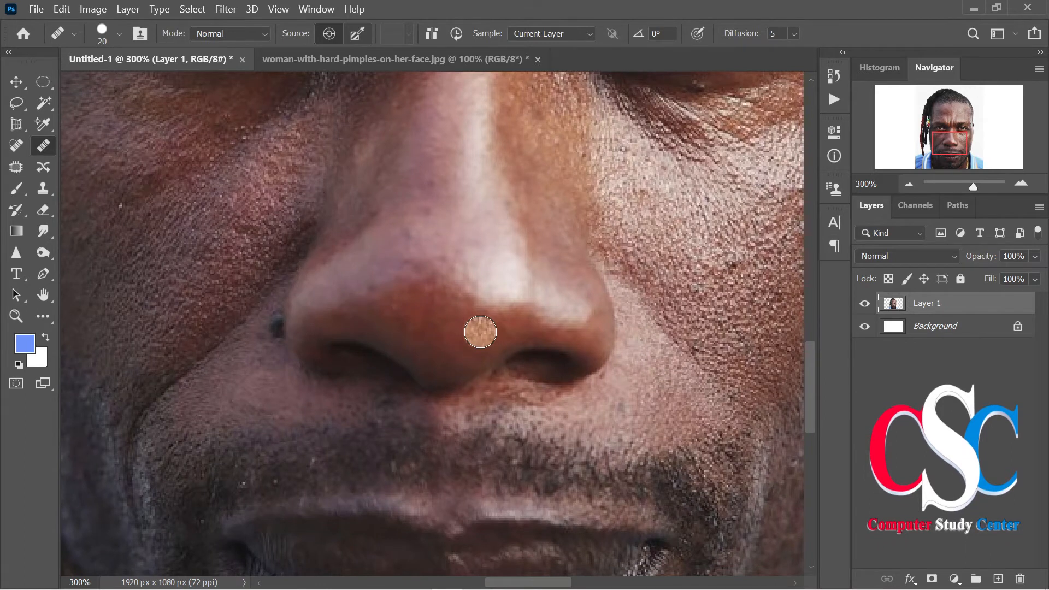
pyautogui.press('[')
pyautogui.press('[')
pyautogui.press('[')
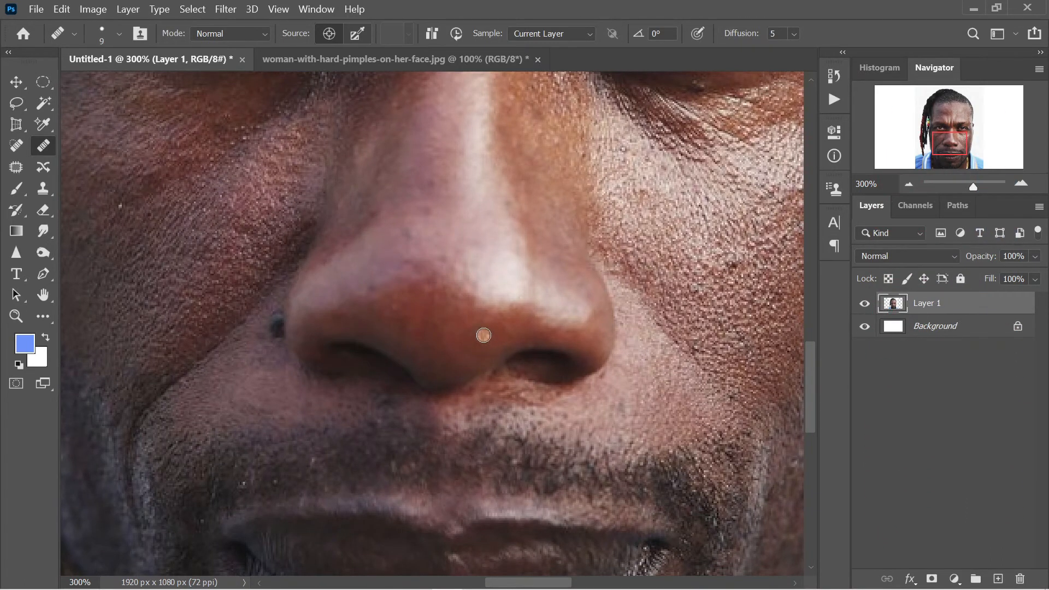
pyautogui.press('alt')
pyautogui.keyDown('alt'); pyautogui.click(500, 331); pyautogui.keyUp('alt')
# Heal the dark mole beside the nostril on the dreadlocks' side with a 10 px brush, sampling the skin just below it
pyautogui.press('space')
pyautogui.moveTo(335, 358); pyautogui.dragTo(579, 356)
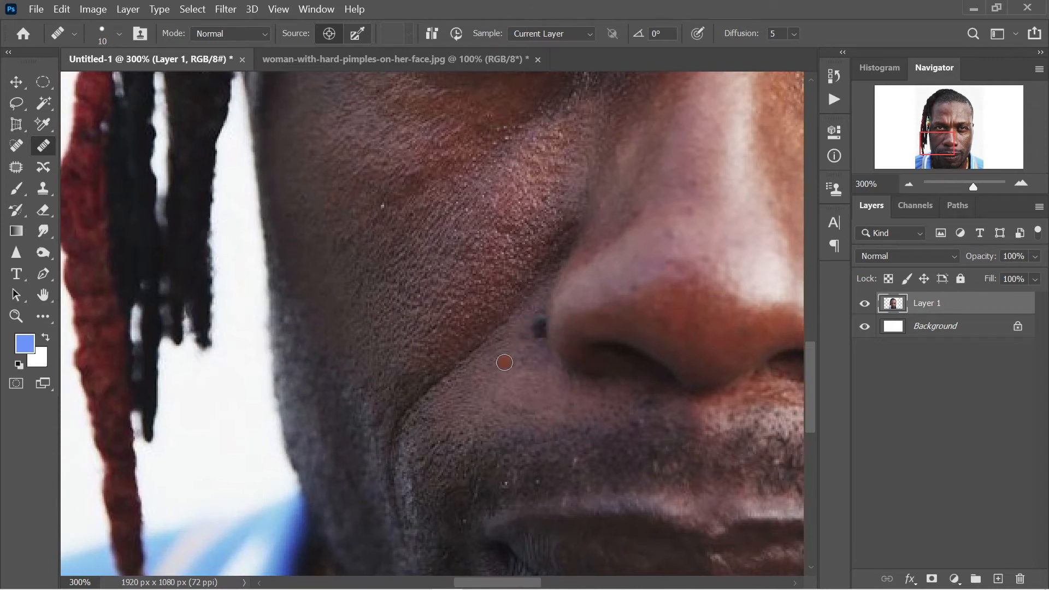
pyautogui.press('alt')
pyautogui.keyDown('alt'); pyautogui.click(525, 351); pyautogui.keyUp('alt')
pyautogui.click(535, 332)
pyautogui.click(537, 322)
pyautogui.click(538, 323)
pyautogui.click(536, 327)
pyautogui.click(533, 330)
pyautogui.click(532, 331)
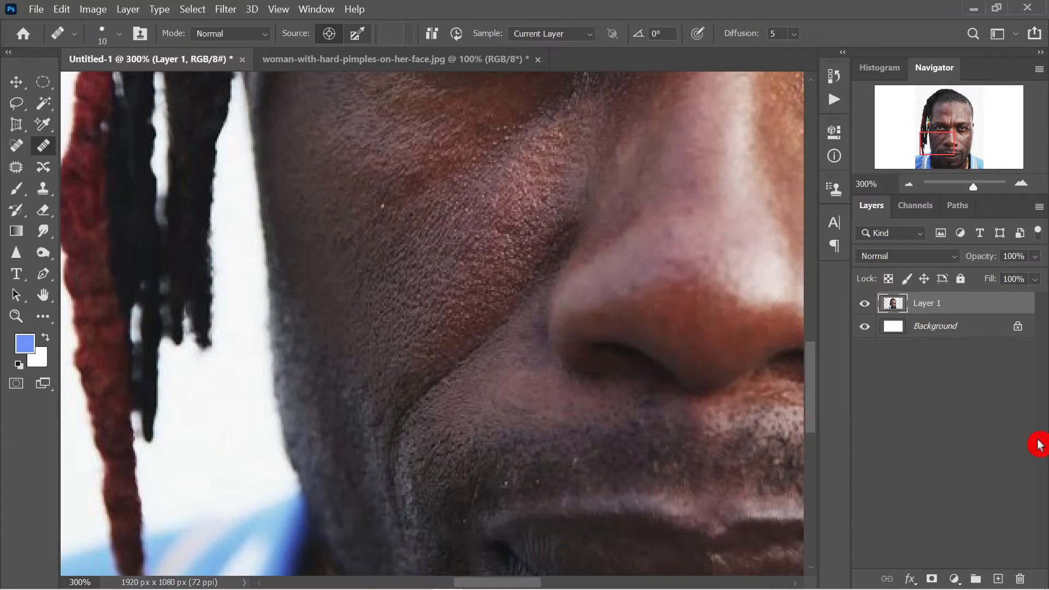
# Heal the dark mole on the temple beyond the eyebrow near the ear, sampling the skin just below it
pyautogui.hotkey('ctrl', '0')
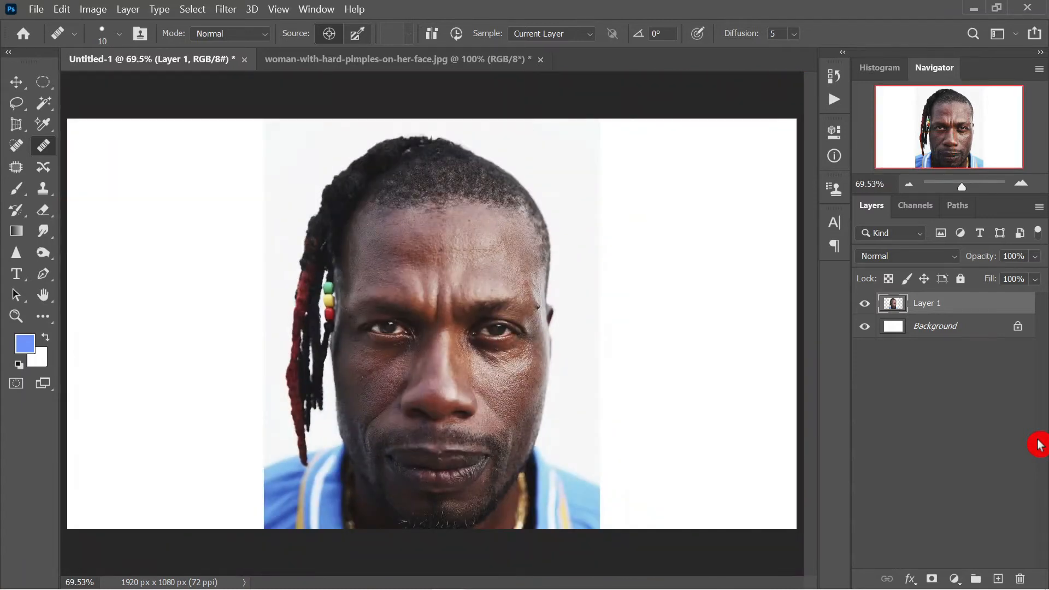
pyautogui.hotkey('ctrl', '+')
pyautogui.hotkey('ctrl', '+')
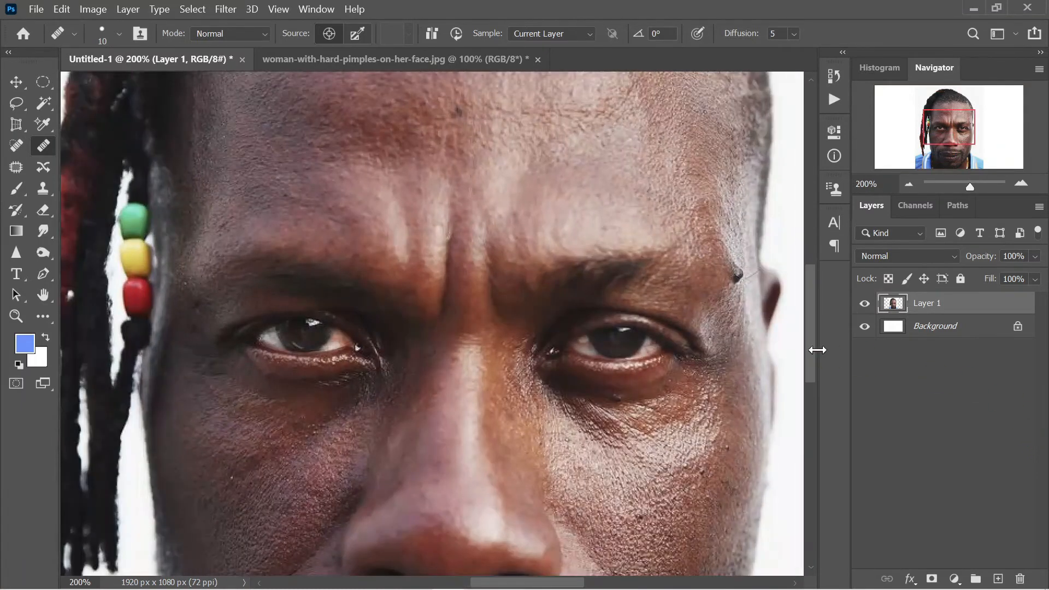
pyautogui.moveTo(729, 293); pyautogui.dragTo(619, 289)
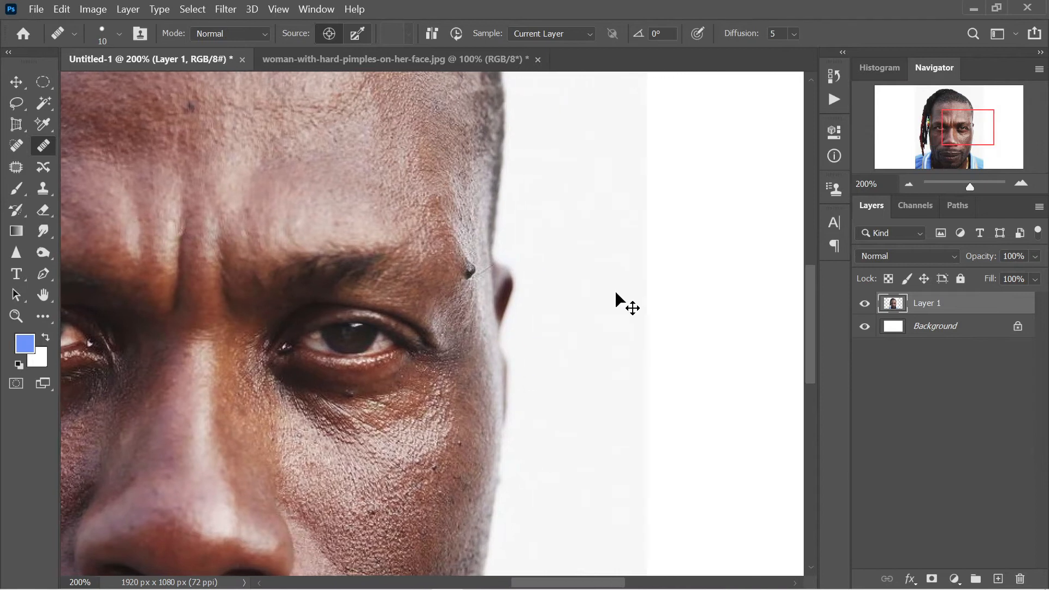
pyautogui.hotkey('ctrl', '+')
pyautogui.hotkey('ctrl', '+')
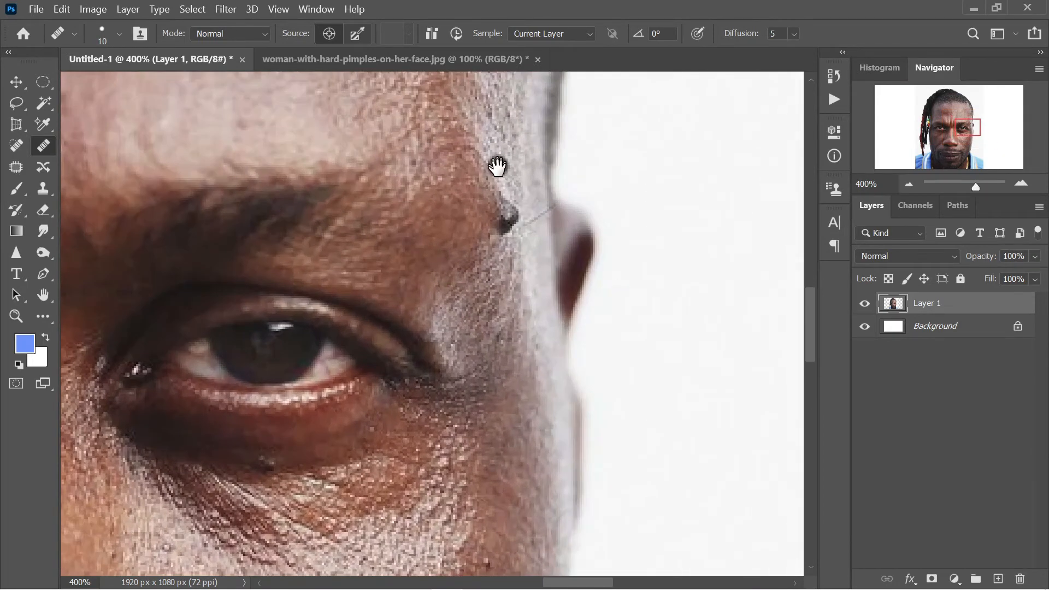
pyautogui.moveTo(498, 194); pyautogui.dragTo(501, 236)
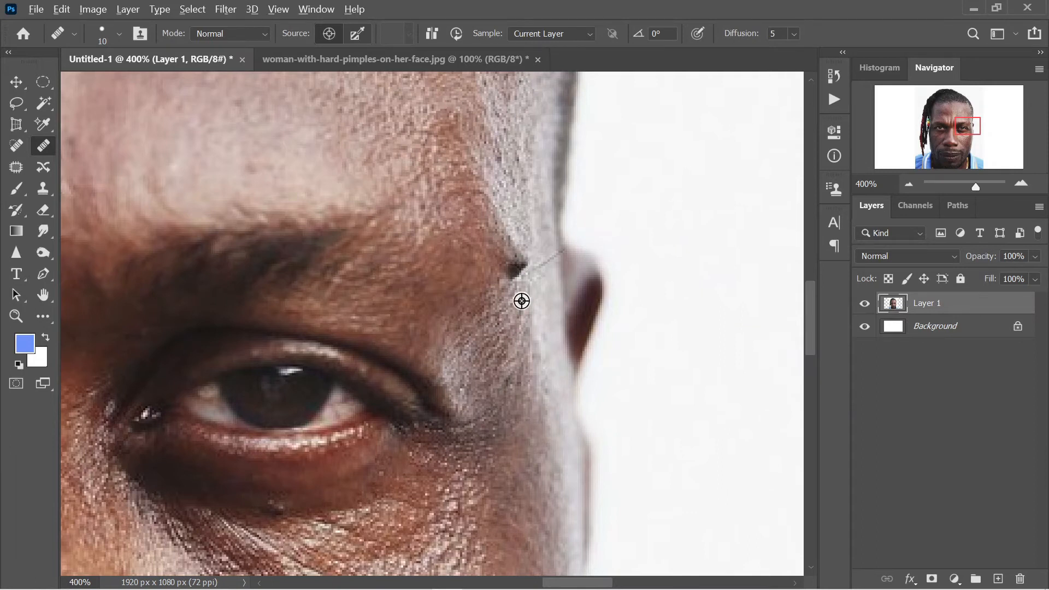
pyautogui.moveTo(521, 300)
pyautogui.mouseDown()
pyautogui.moveTo(515, 262)
pyautogui.moveTo(538, 252)
pyautogui.mouseUp()
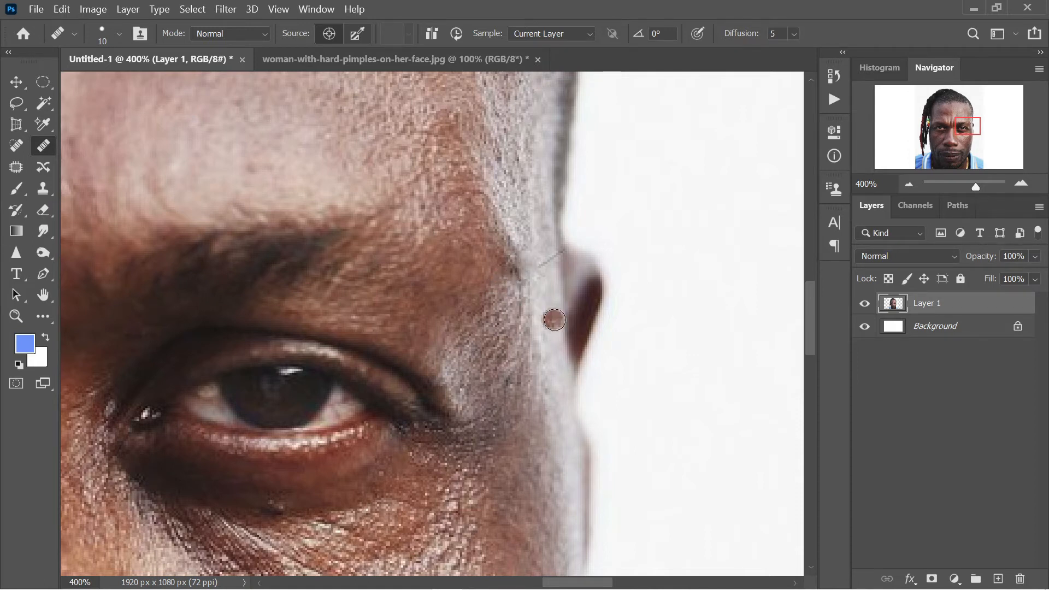
# Heal the dark mole at the centre of the forehead using the Spot Healing Brush with a 15 px brush
pyautogui.scroll(-10, 554, 320)
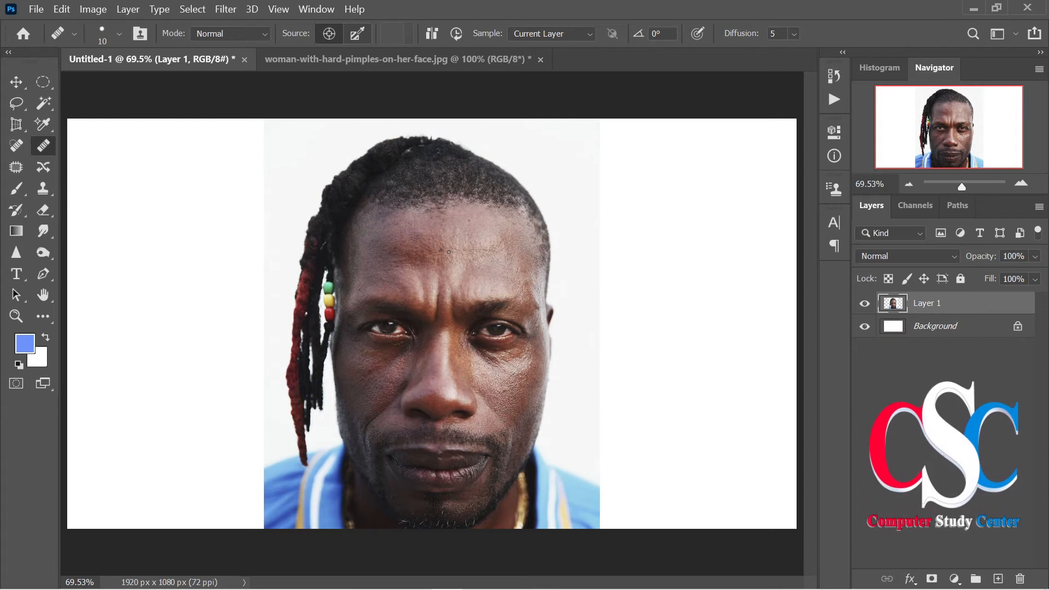
pyautogui.scroll(3, 453, 257)
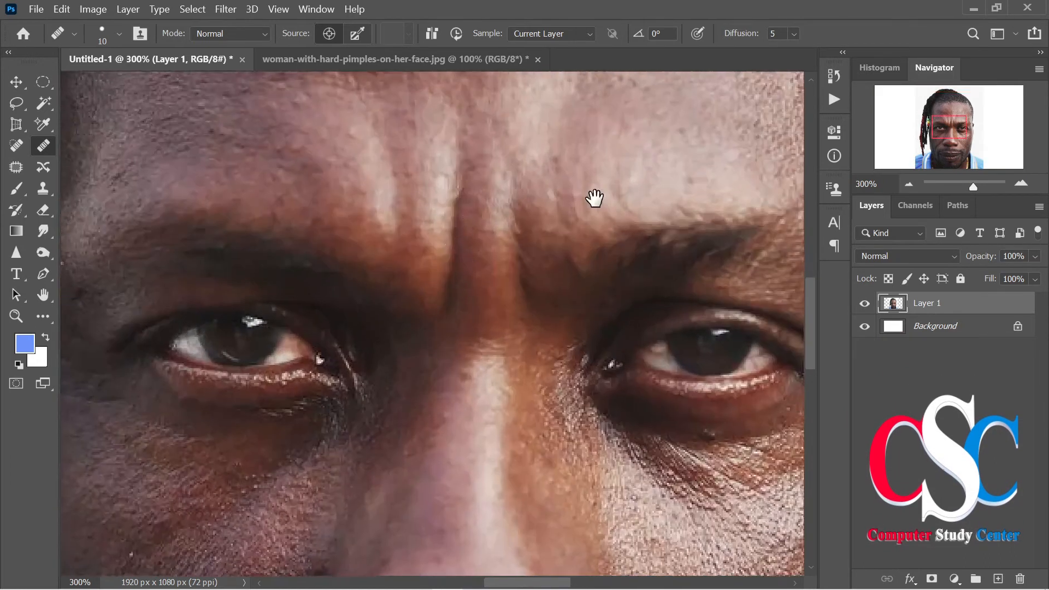
pyautogui.scroll(2, 477, 284)
pyautogui.moveTo(477, 284); pyautogui.dragTo(471, 344)
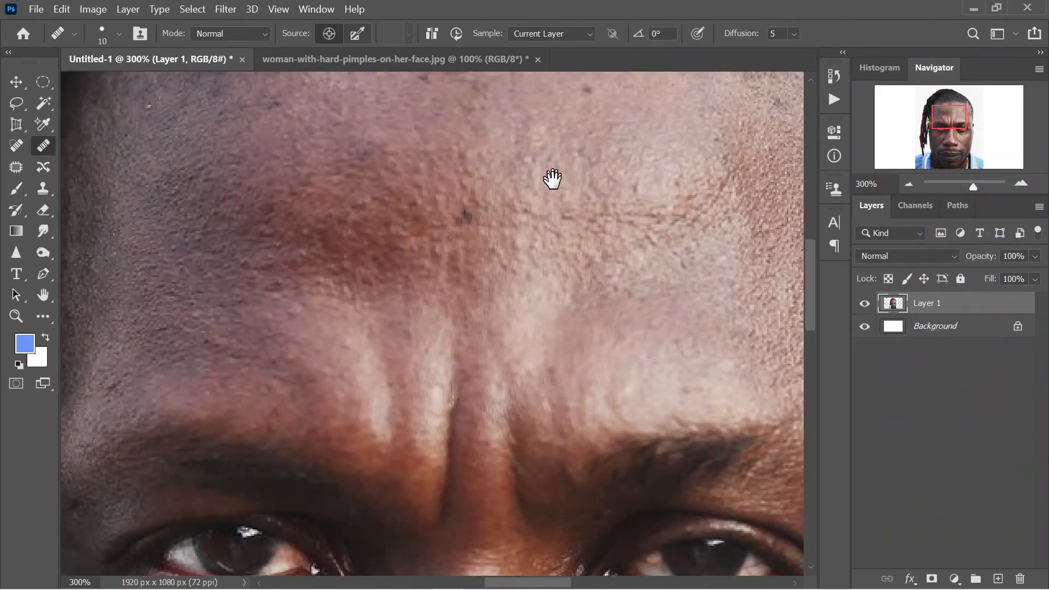
pyautogui.moveTo(553, 178); pyautogui.dragTo(546, 264)
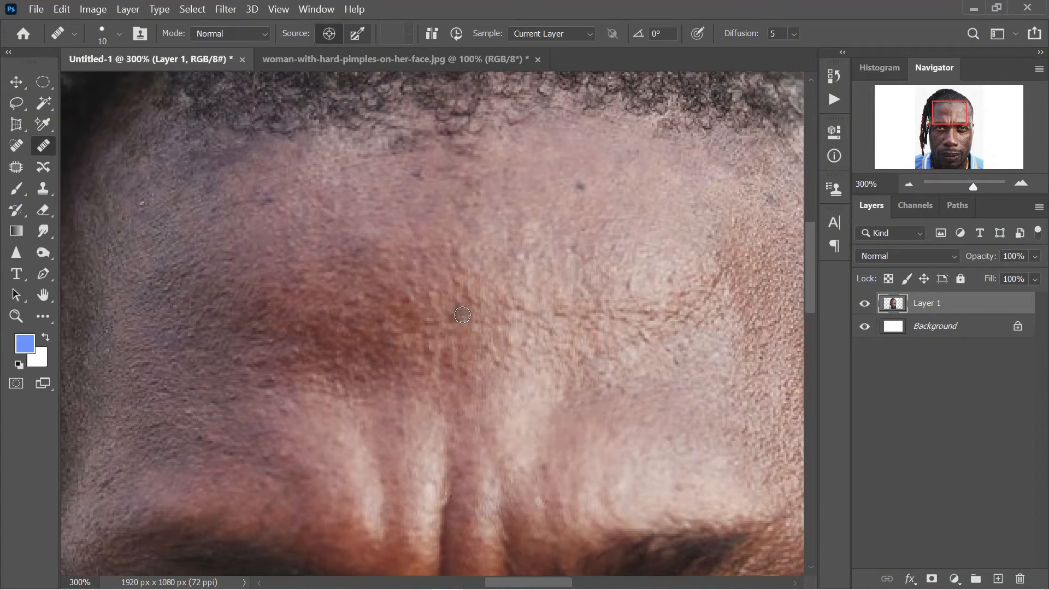
pyautogui.click(171, 44)
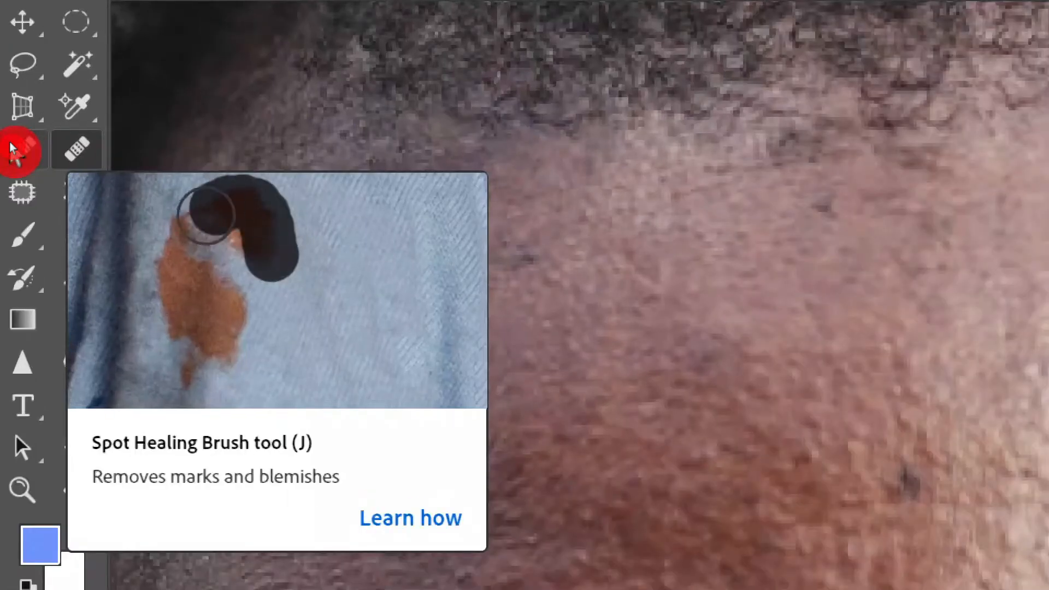
pyautogui.click(25, 149)
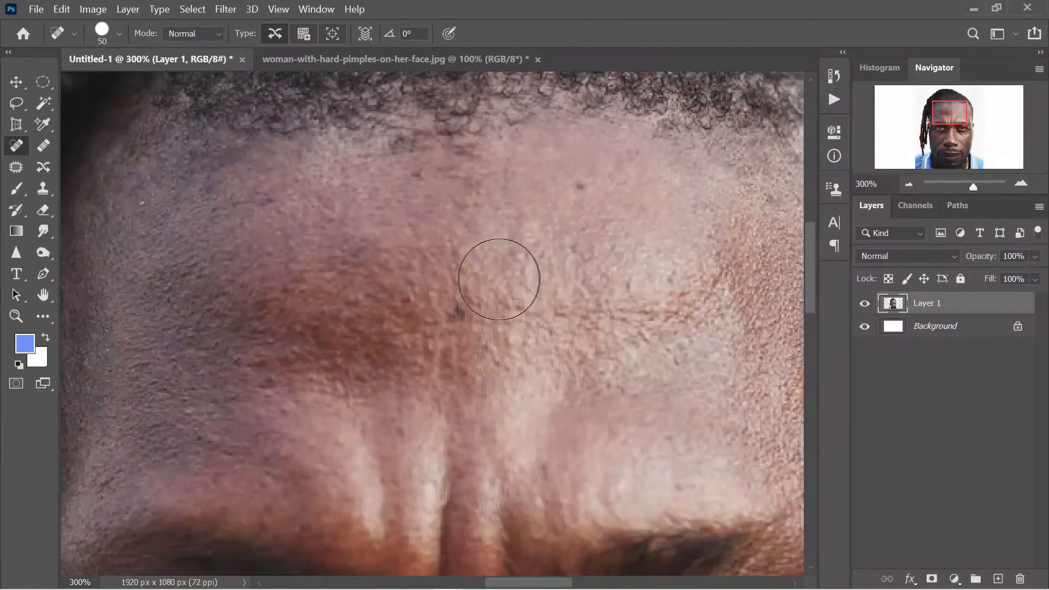
pyautogui.press('[')
pyautogui.press('[')
pyautogui.press('[')
pyautogui.press('[')
pyautogui.press('[')
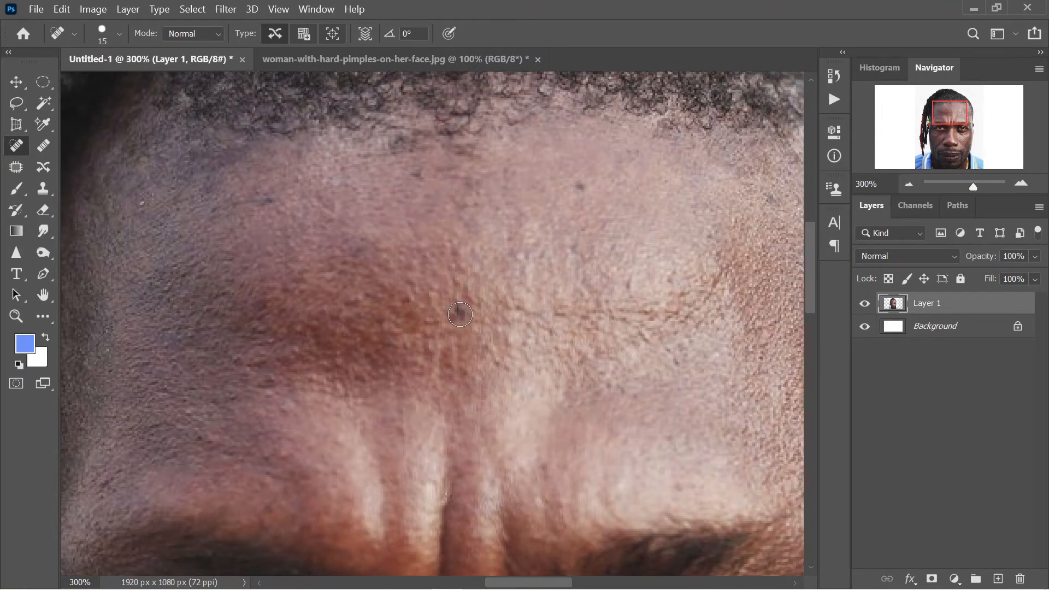
pyautogui.click(460, 314)
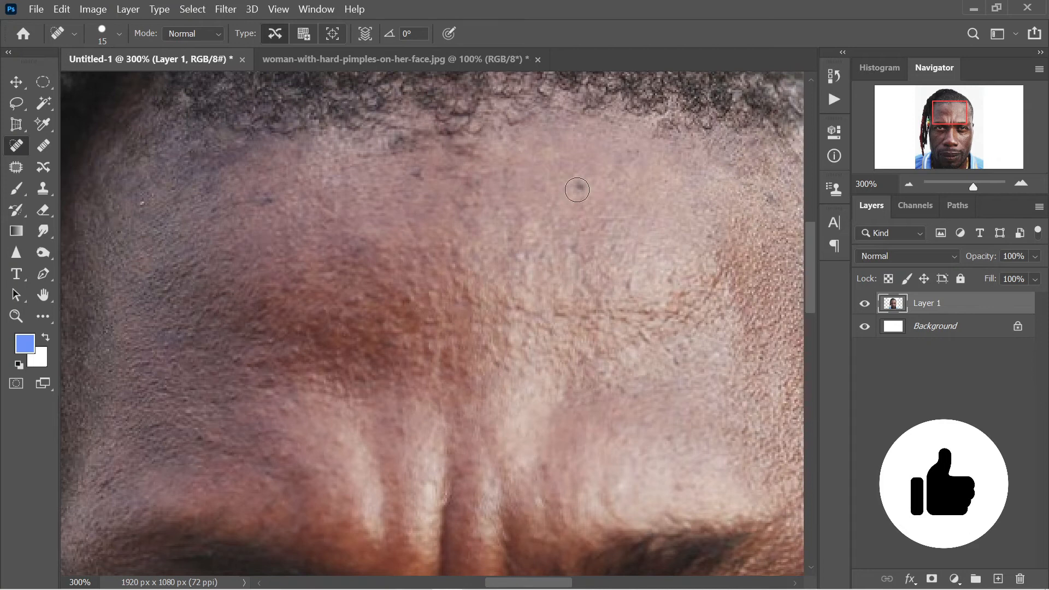
# Heal the remaining small dark spots across the forehead below the hairline with the 15 px Spot Healing Brush
pyautogui.click(578, 190)
pyautogui.click(264, 198)
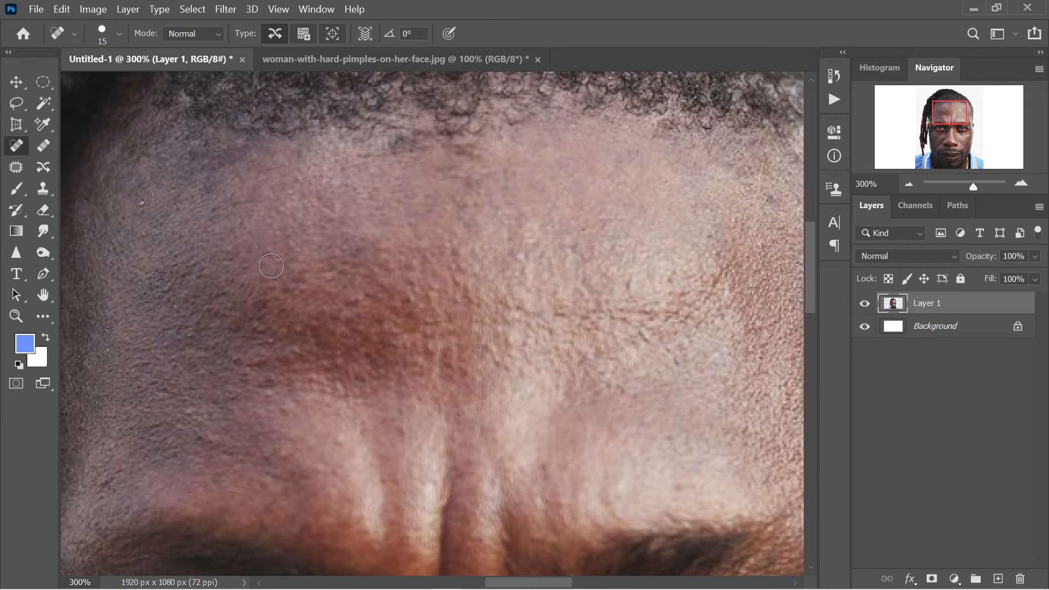
pyautogui.click(274, 339)
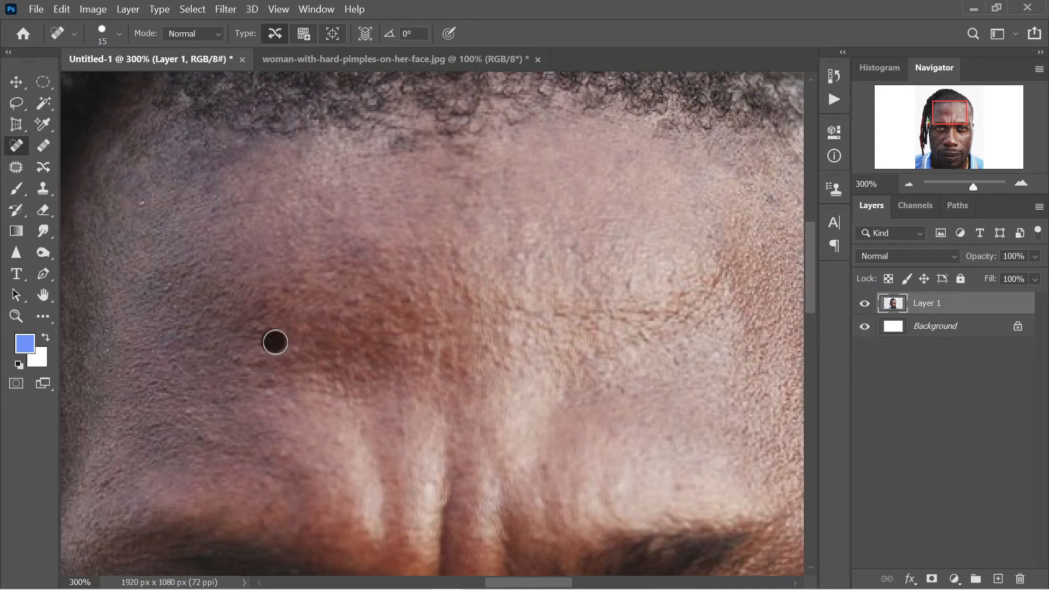
pyautogui.click(344, 304)
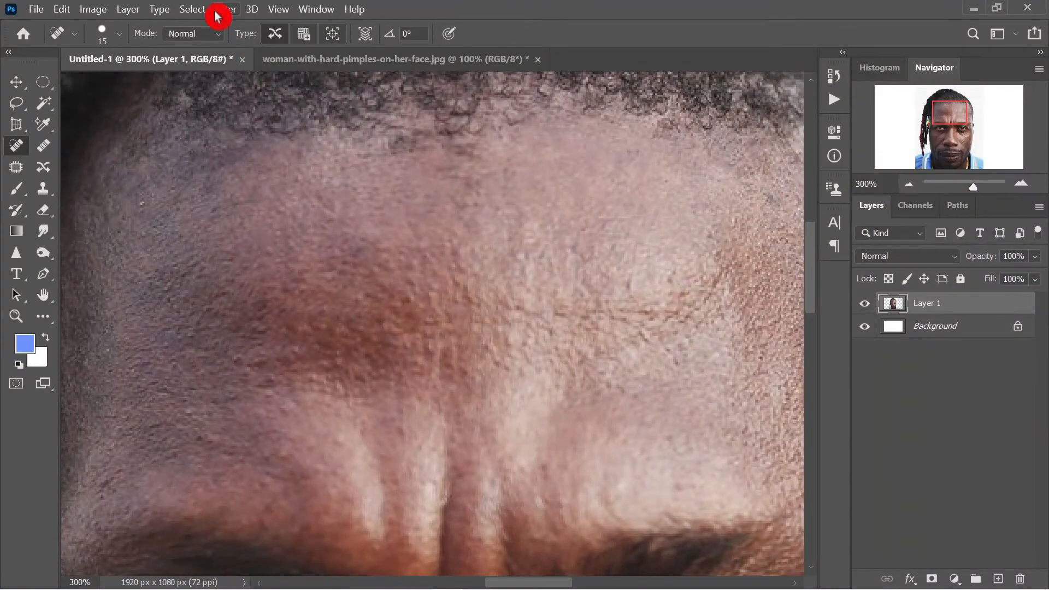
# Heal the dark spot on the upper forehead towards the visible ear, keeping the Spot Healing Brush in Normal mode
pyautogui.click(218, 34)
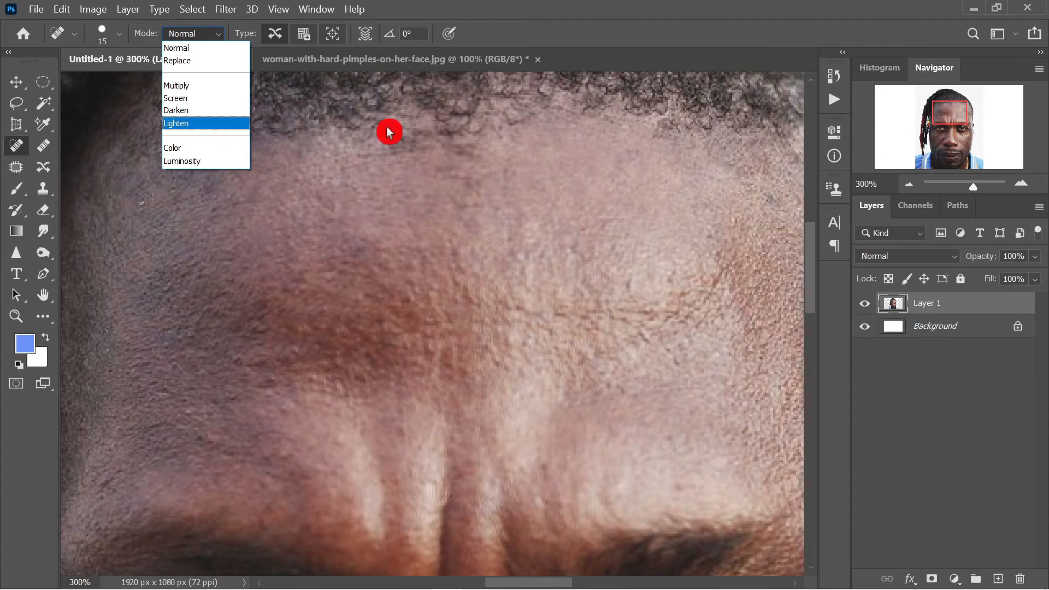
pyautogui.click(232, 52)
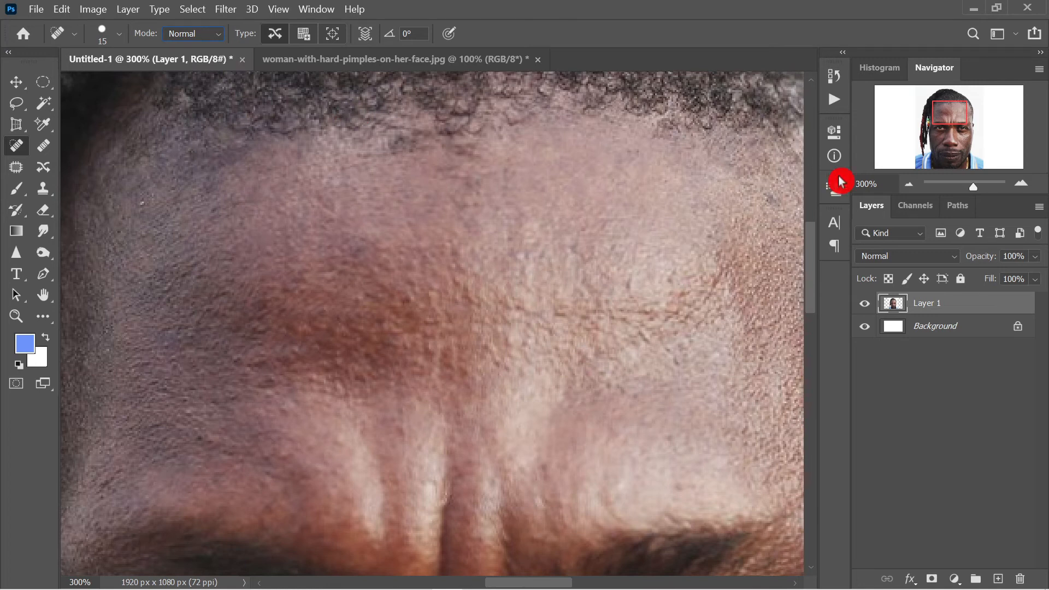
pyautogui.moveTo(613, 229); pyautogui.dragTo(402, 218)
pyautogui.click(548, 190)
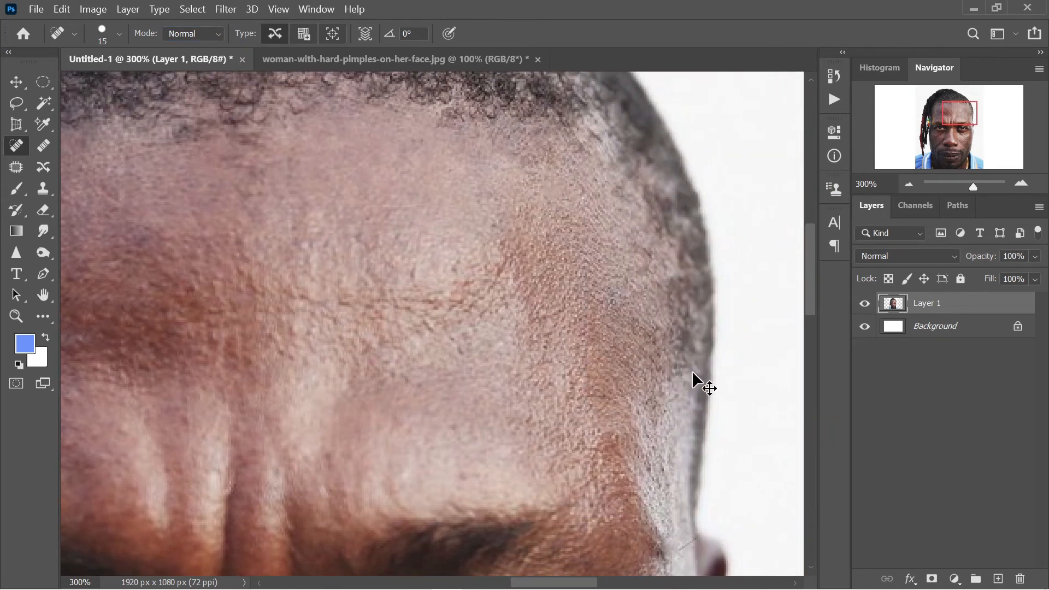
pyautogui.hotkey('ctrl', '-')
pyautogui.hotkey('ctrl', '-')
pyautogui.hotkey('ctrl', '-')
pyautogui.hotkey('ctrl', '-')
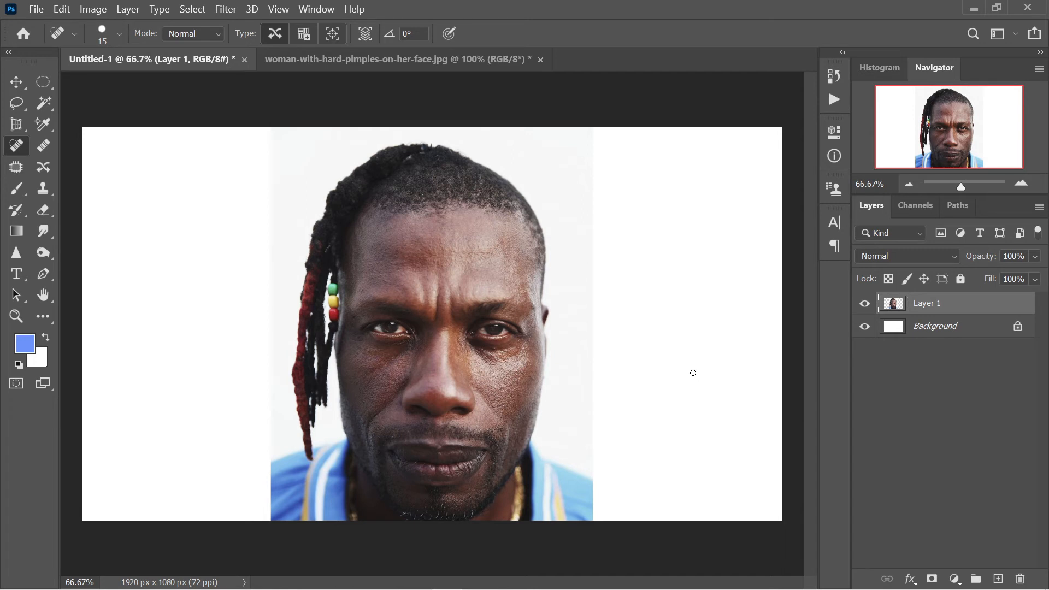
# Switch to woman-with-hard-pimples-on-her-face.jpg and heal the single round pimple on the cheek with a 45 px Spot Healing Brush
pyautogui.click(456, 58)
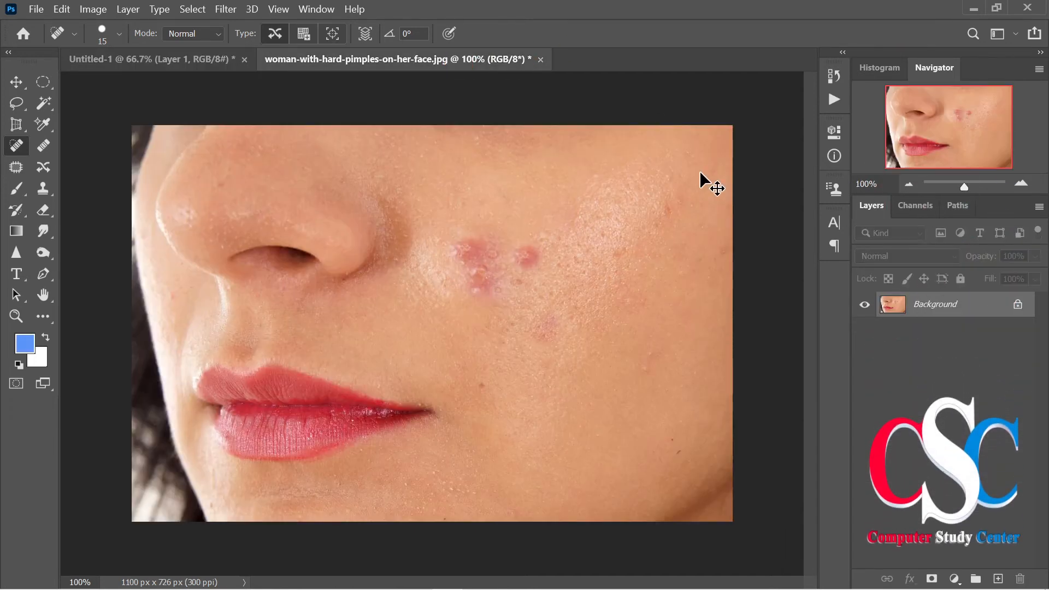
pyautogui.hotkey('ctrl', '+')
pyautogui.moveTo(538, 305)
pyautogui.mouseDown()
pyautogui.moveTo(521, 360)
pyautogui.moveTo(487, 369)
pyautogui.mouseUp()
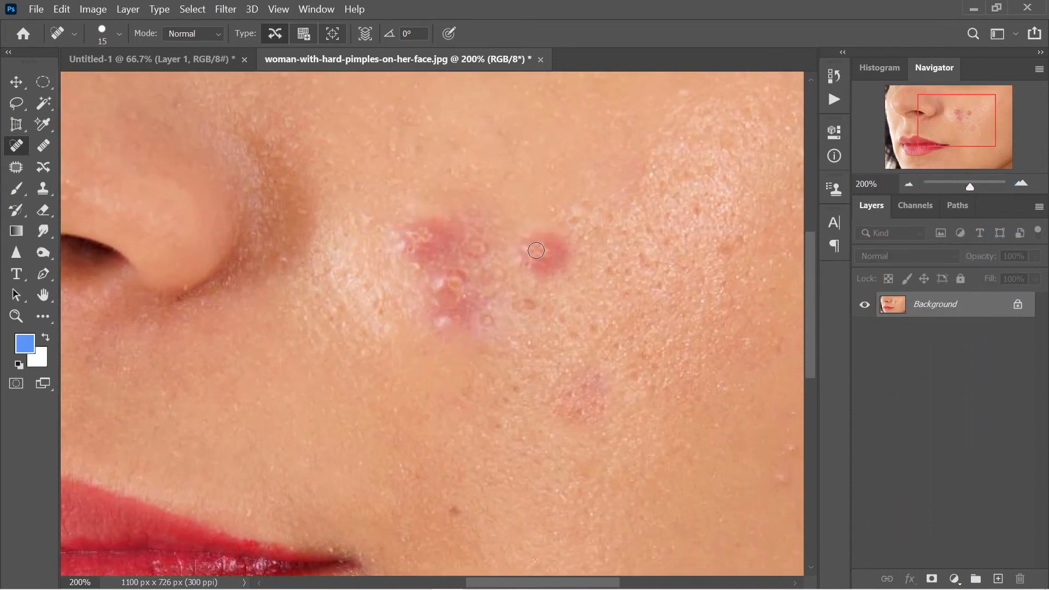
pyautogui.press(']')
pyautogui.press(']')
pyautogui.press(']')
pyautogui.press(']')
pyautogui.press(']')
pyautogui.press(']')
pyautogui.click(543, 252)
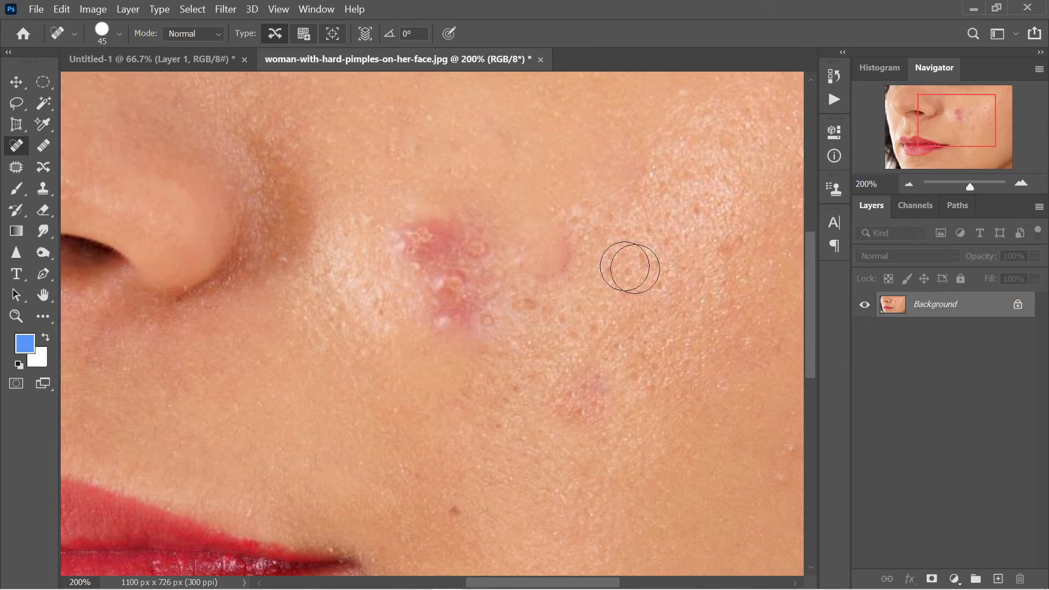
# Heal the faint red patch lower on the cheek and the leftover redness where the round pimple was
pyautogui.click(582, 390)
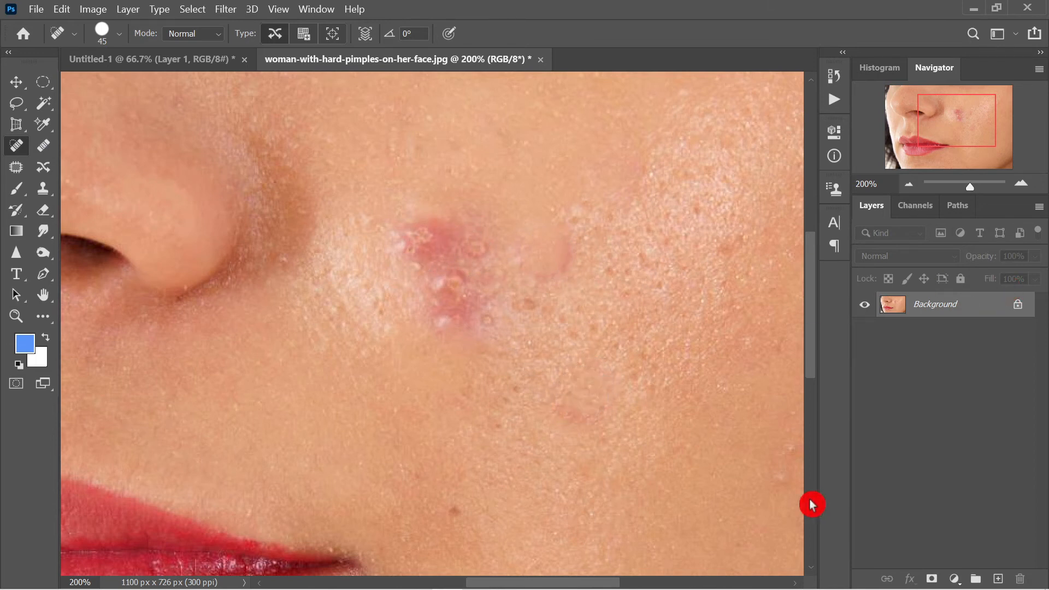
pyautogui.click(551, 263)
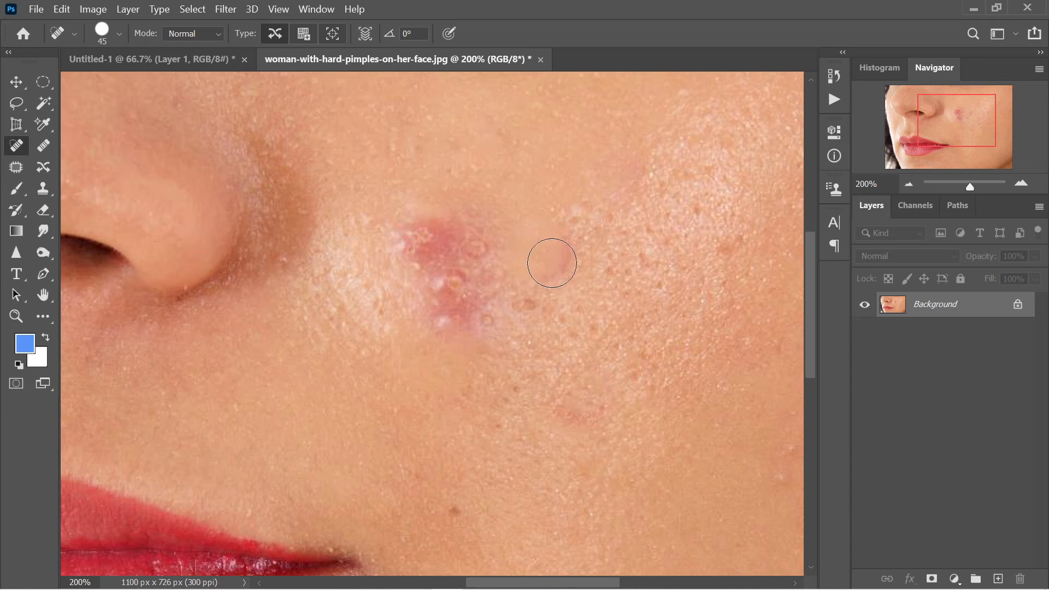
pyautogui.click(573, 274)
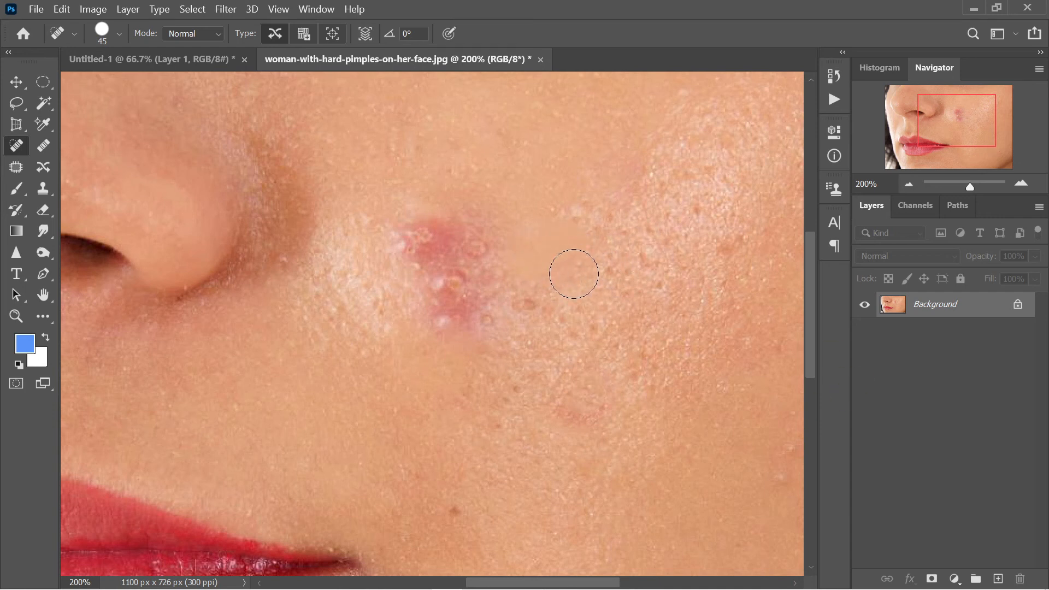
# Heal the upper part of the red pimple cluster beside the nose with a 50 px Spot Healing Brush
pyautogui.press(']')
pyautogui.press(']')
pyautogui.press(']')
pyautogui.press('[')
pyautogui.press('[')
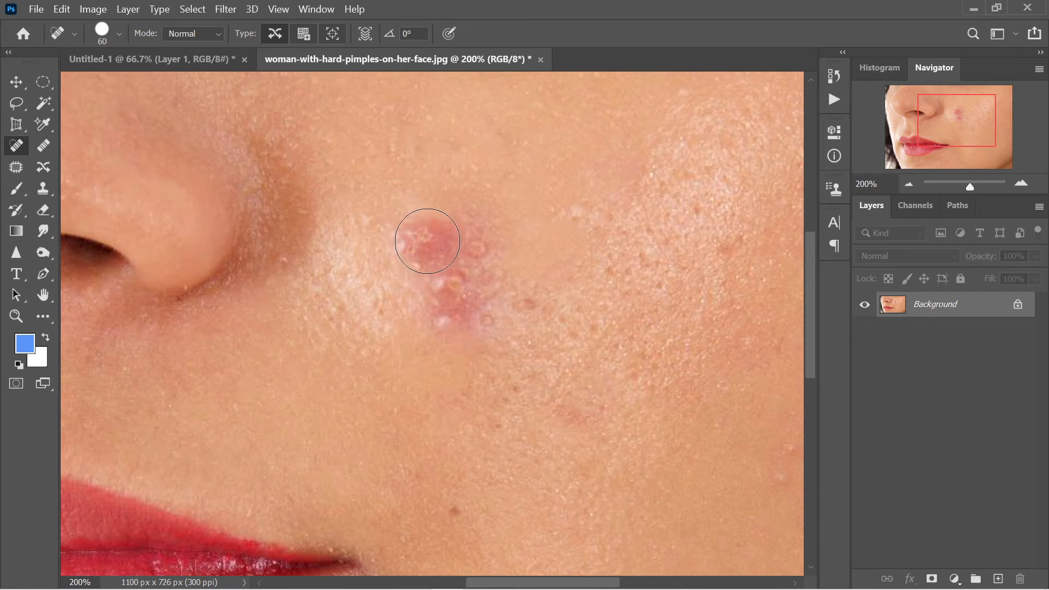
pyautogui.click(422, 242)
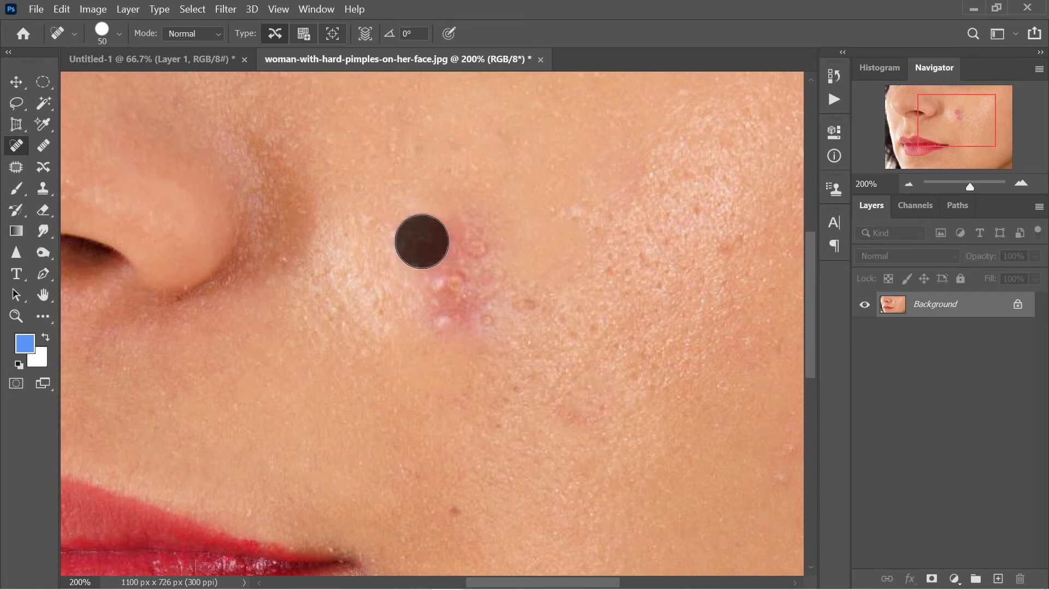
pyautogui.click(447, 284)
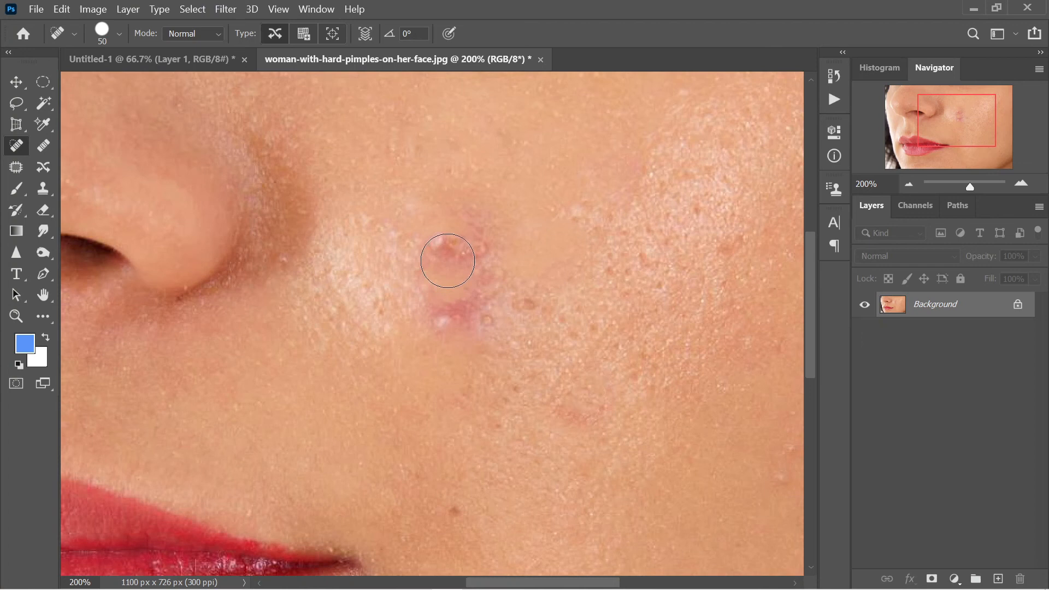
pyautogui.click(481, 251)
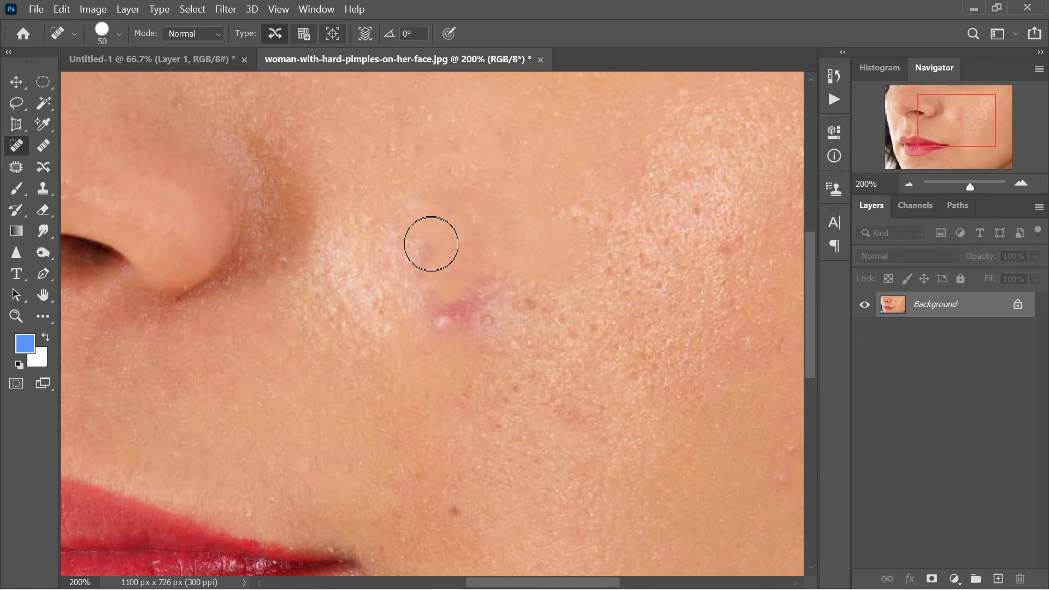
# Paint over the lower part of the pimple cluster and its remaining pink traces to heal them
pyautogui.moveTo(417, 294)
pyautogui.mouseDown()
pyautogui.moveTo(481, 317)
pyautogui.moveTo(512, 294)
pyautogui.moveTo(537, 307)
pyautogui.mouseUp()
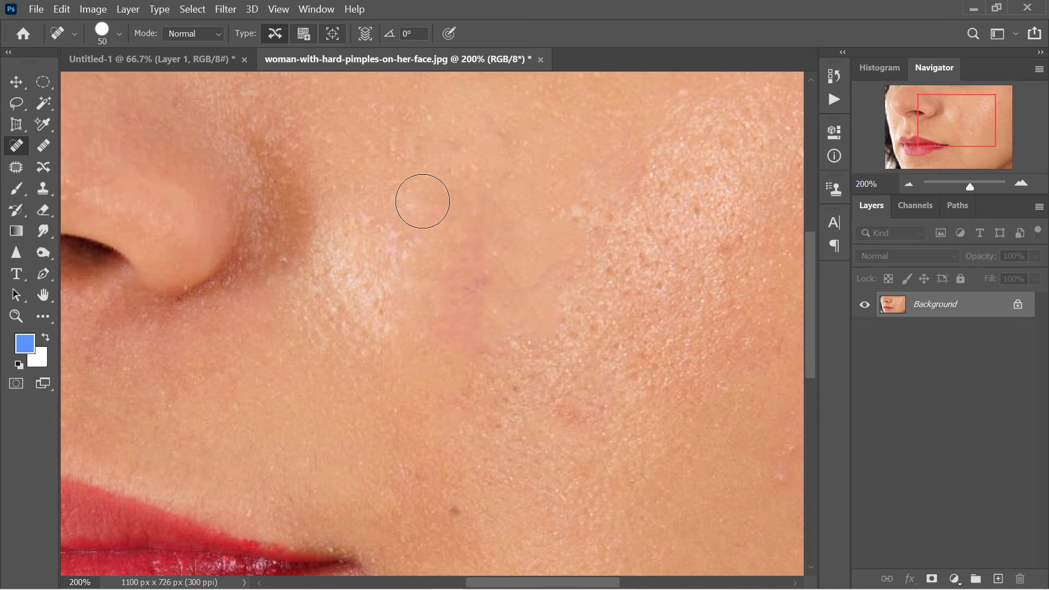
pyautogui.moveTo(475, 271); pyautogui.dragTo(485, 230)
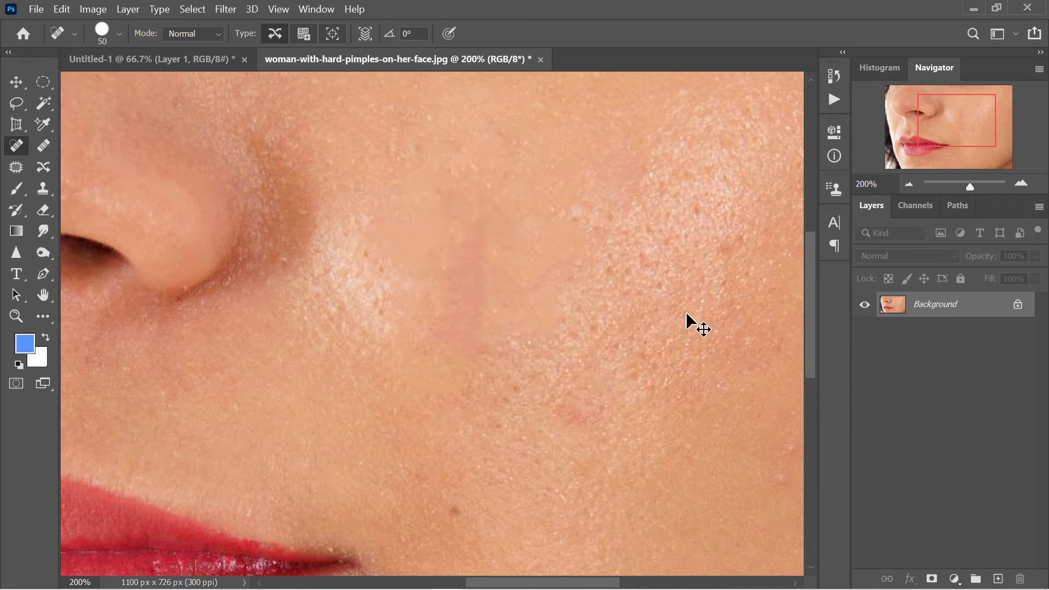
pyautogui.hotkey('ctrl', '0')
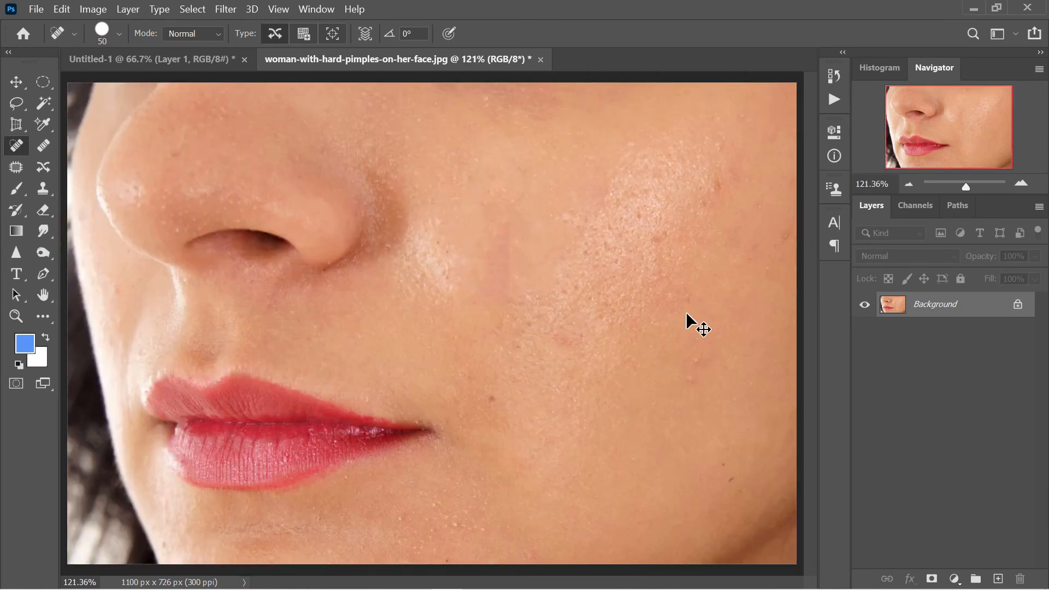
pyautogui.hotkey('ctrl', '1')
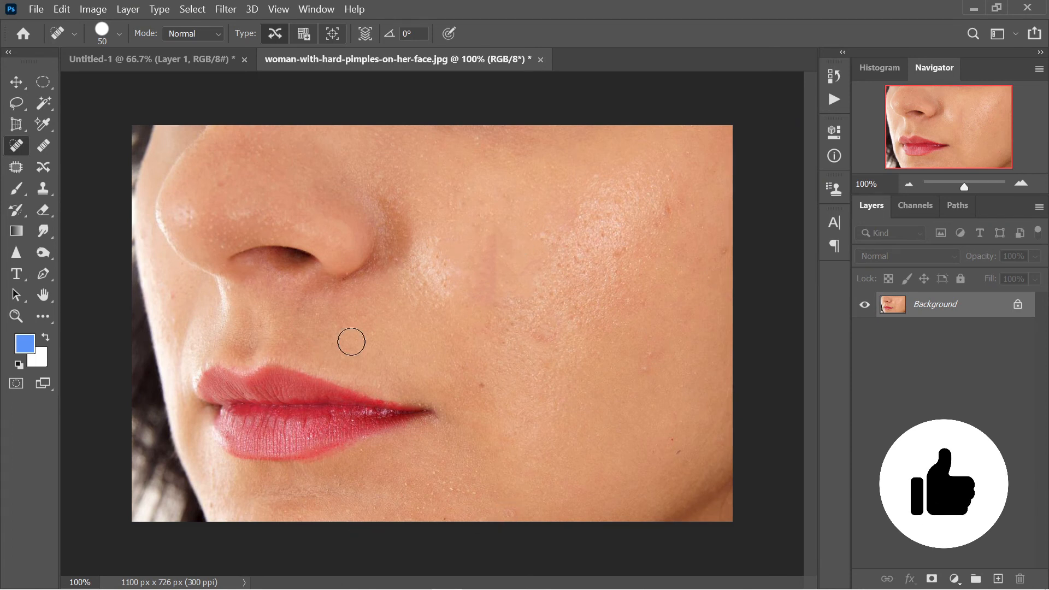
# Heal the small mole near the corner of the mouth and the scattered blemishes on the cheek with a 35 px brush
pyautogui.press('[')
pyautogui.press('[')
pyautogui.press('[')
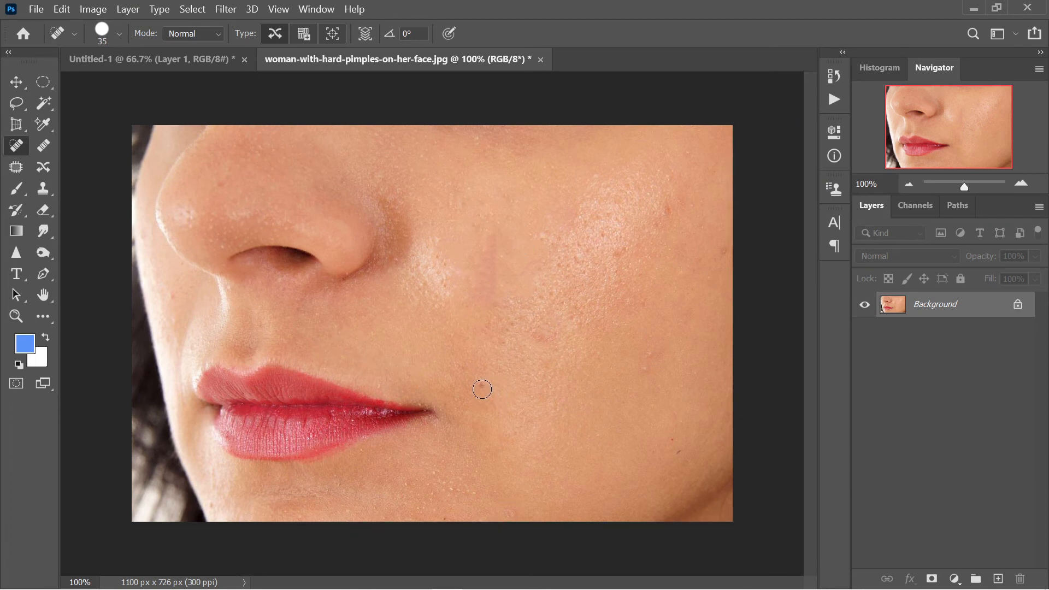
pyautogui.click(479, 385)
pyautogui.click(632, 307)
pyautogui.click(647, 304)
pyautogui.click(709, 267)
pyautogui.click(624, 250)
pyautogui.click(581, 268)
# Retouch the faint pink vertical streak on the cheek beside the nose with a smaller, 25 px brush
pyautogui.press('[')
pyautogui.click(480, 257)
pyautogui.click(492, 264)
pyautogui.click(494, 290)
# Heal the small marks on the nose just above the nostril with the Spot Healing Brush
pyautogui.click(226, 219)
pyautogui.click(224, 229)
pyautogui.click(262, 230)
pyautogui.click(219, 225)
# Heal the small marks on the chin below the lips and the tiny dark spot on the lower cheek near the jaw
pyautogui.moveTo(403, 485)
pyautogui.mouseDown()
pyautogui.moveTo(442, 515)
pyautogui.moveTo(405, 513)
pyautogui.mouseUp()
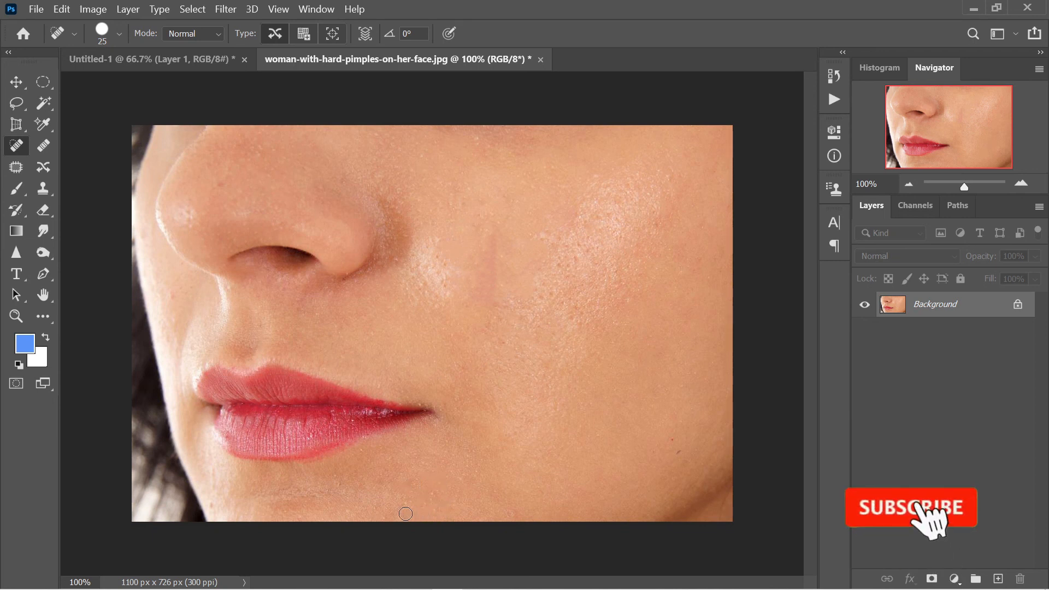
pyautogui.click(343, 481)
pyautogui.moveTo(675, 443)
pyautogui.mouseDown()
pyautogui.moveTo(673, 452)
pyautogui.moveTo(676, 436)
pyautogui.mouseUp()
# Retouch the uneven pores on the upper cheek and the top of the faint pink streak
pyautogui.moveTo(571, 271); pyautogui.dragTo(582, 264)
pyautogui.click(568, 248)
pyautogui.click(555, 248)
pyautogui.click(494, 243)
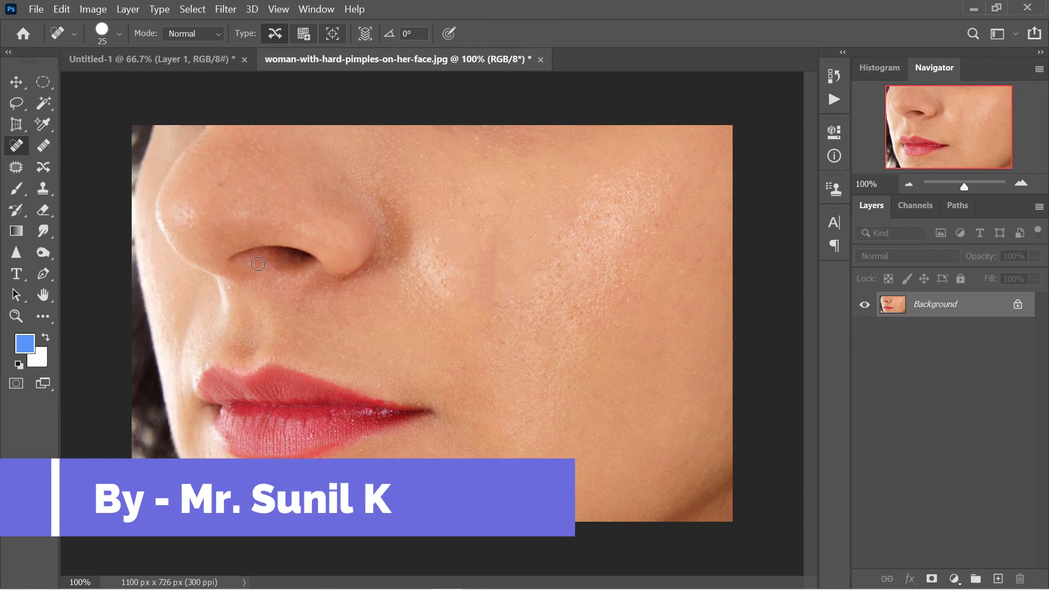
pyautogui.click(43, 145)
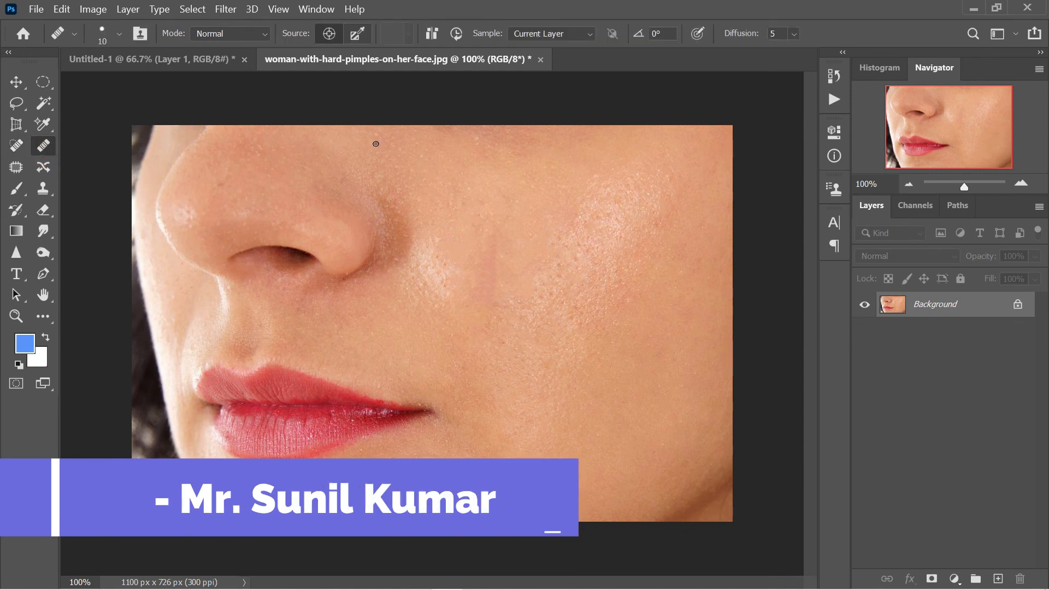
pyautogui.click(9, 140)
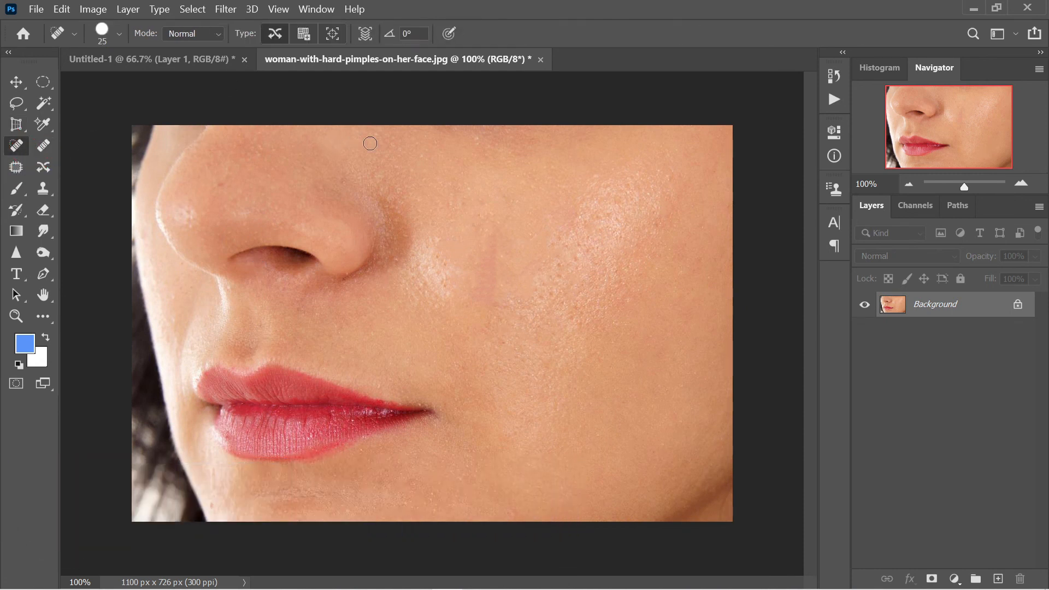